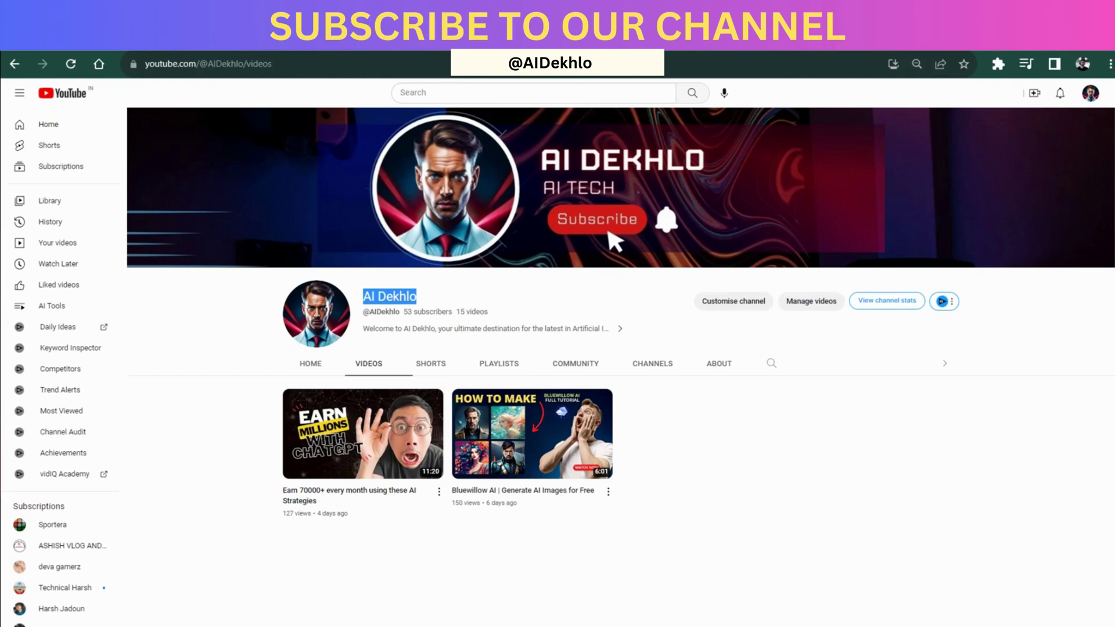
Look through the YouTube search results for "cartoon animated videos" and their view counts.
{"action": "left_click", "coordinate": [192, 41]}
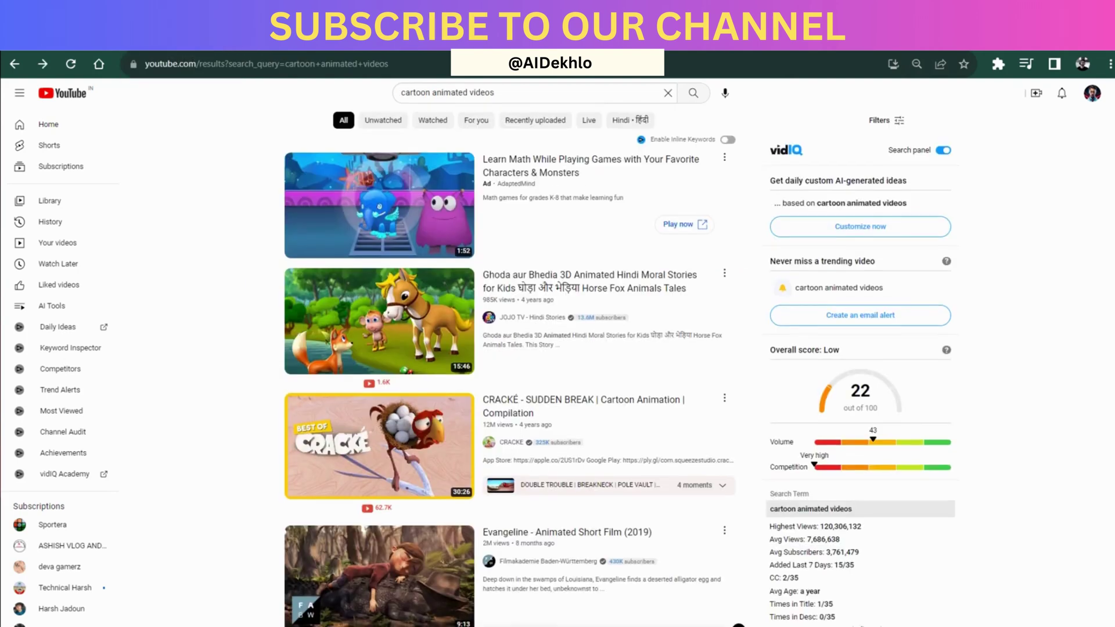
{"action": "scroll", "coordinate": [510, 366], "scroll_direction": "down", "scroll_amount": 4}
{"action": "scroll", "coordinate": [510, 366], "scroll_direction": "down", "scroll_amount": 7}
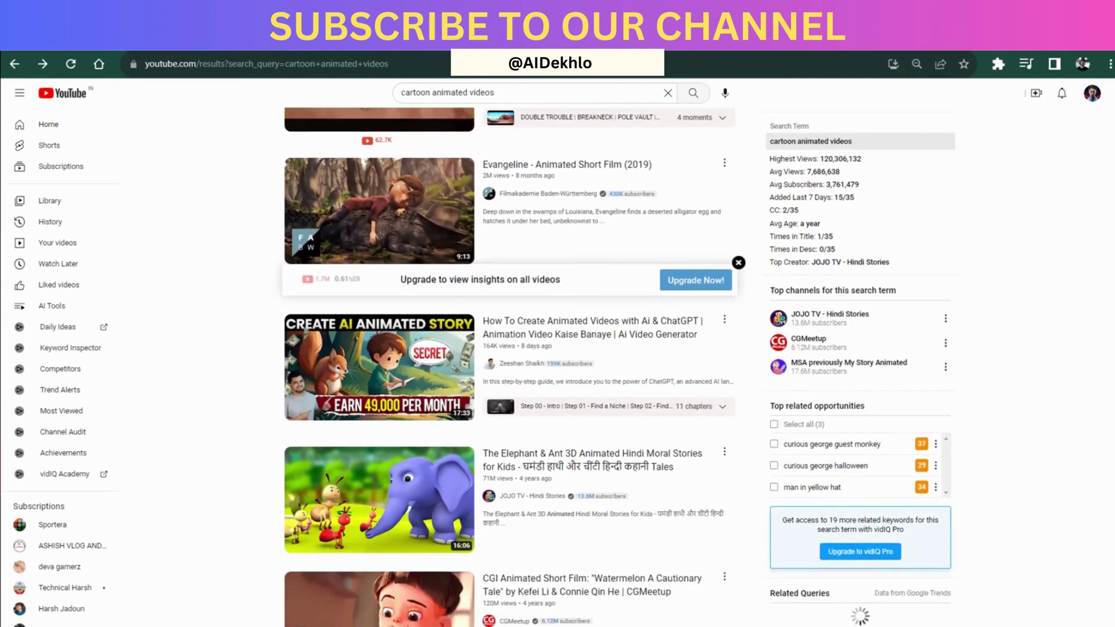
{"action": "scroll", "coordinate": [509, 366], "scroll_direction": "down", "scroll_amount": 7}
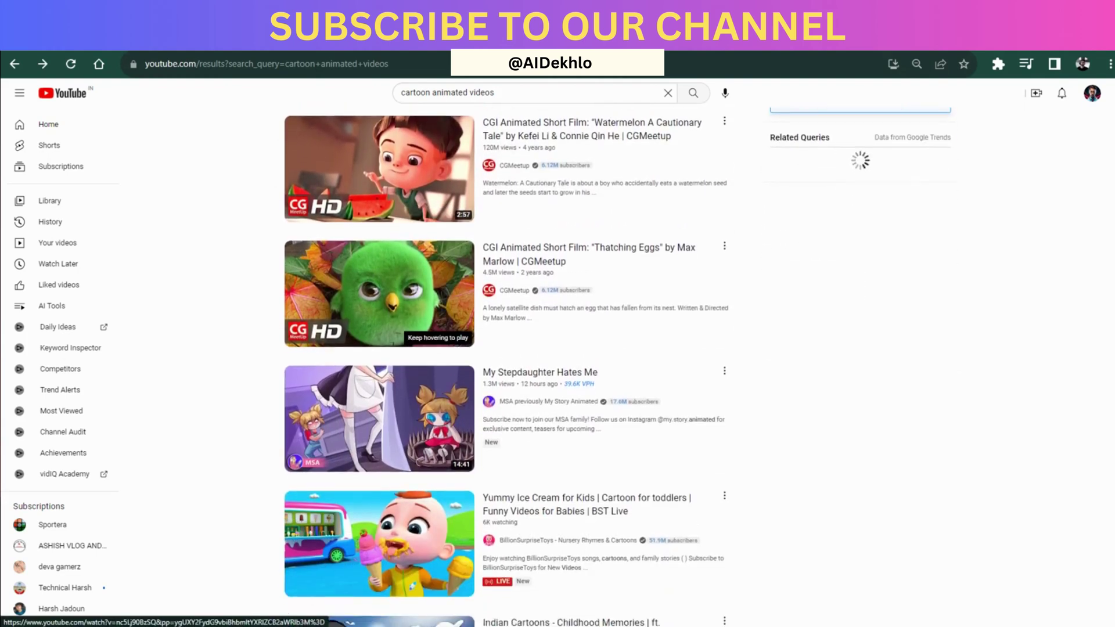
{"action": "scroll", "coordinate": [510, 366], "scroll_direction": "down", "scroll_amount": 2}
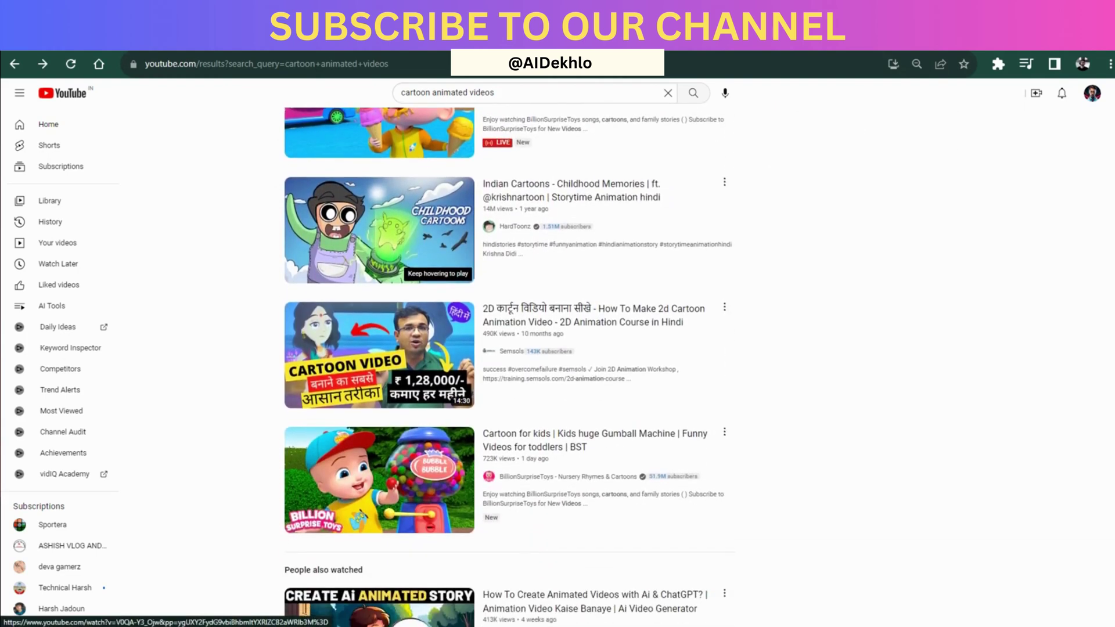
{"action": "scroll", "coordinate": [510, 365], "scroll_direction": "up", "scroll_amount": 7}
{"action": "scroll", "coordinate": [509, 366], "scroll_direction": "up", "scroll_amount": 8}
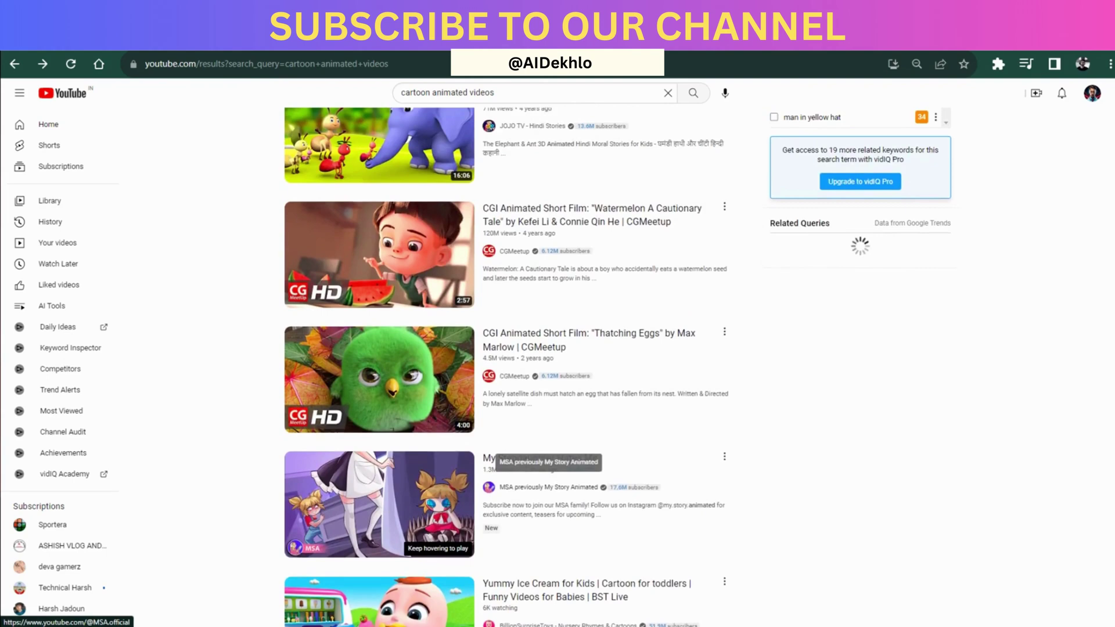
{"action": "scroll", "coordinate": [510, 366], "scroll_direction": "up", "scroll_amount": 6}
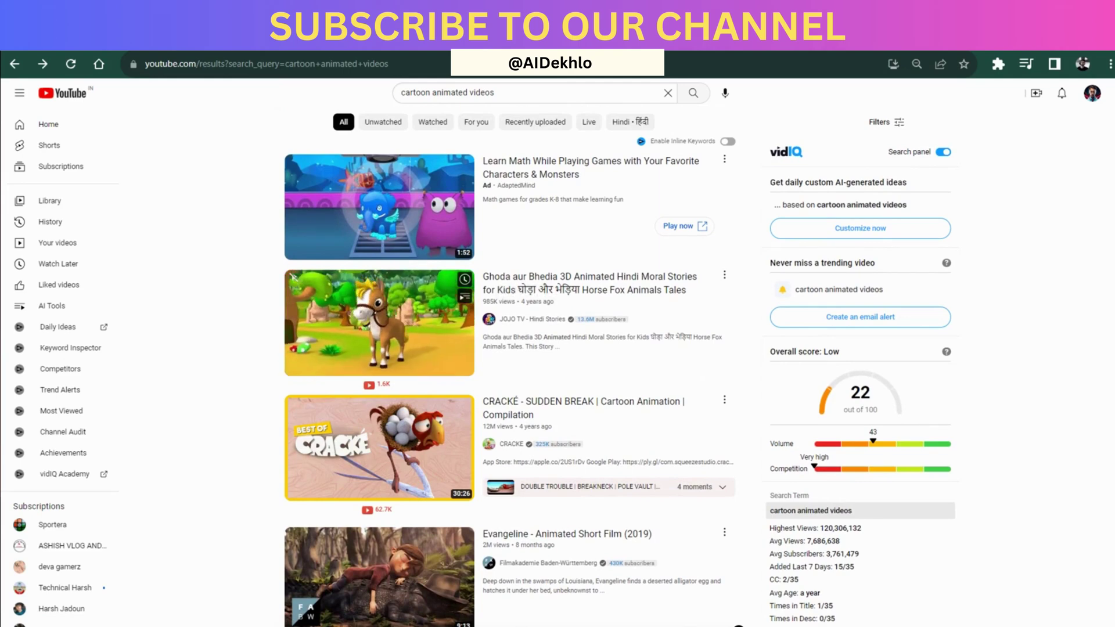
{"action": "scroll", "coordinate": [509, 366], "scroll_direction": "down", "scroll_amount": 4}
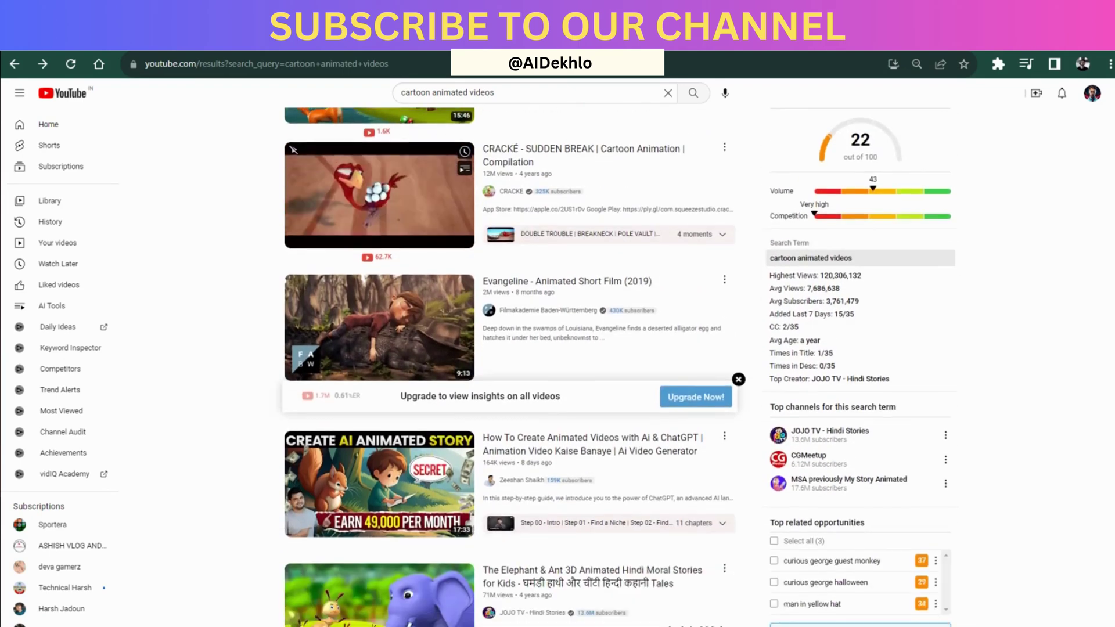
{"action": "scroll", "coordinate": [380, 291], "scroll_direction": "down", "scroll_amount": 1}
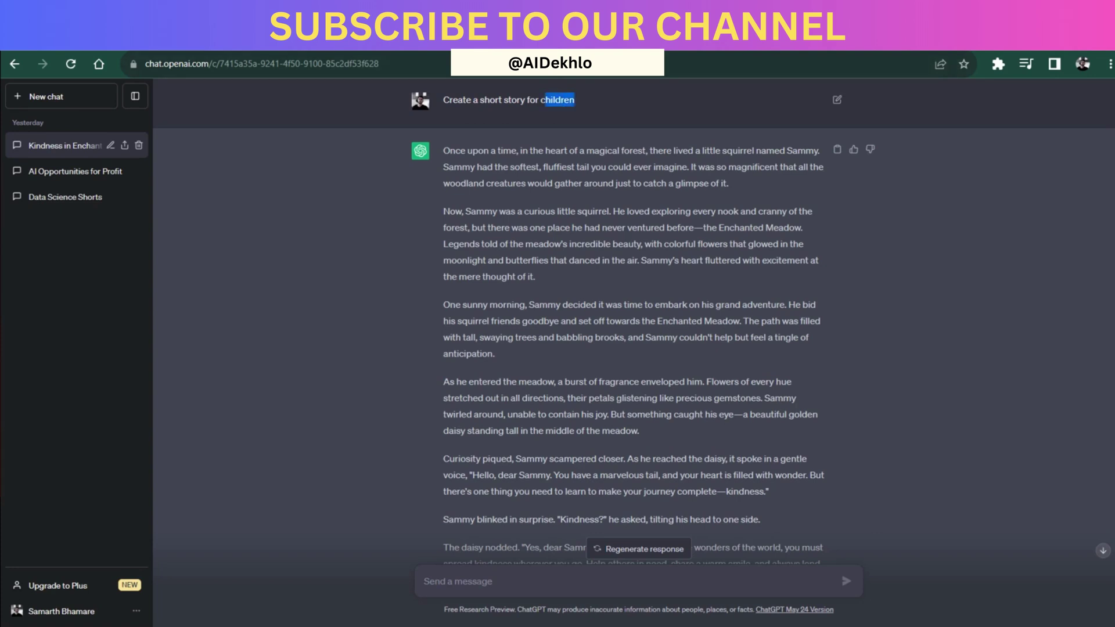
Switch to ChatGPT and read the story generated for the request "Create a short story for children".
{"action": "left_click_drag", "start_coordinate": [575, 100], "coordinate": [452, 100]}
{"action": "left_click_drag", "start_coordinate": [450, 150], "coordinate": [495, 353]}
{"action": "left_click", "coordinate": [494, 353]}
{"action": "scroll", "coordinate": [495, 353], "scroll_direction": "down", "scroll_amount": 1}
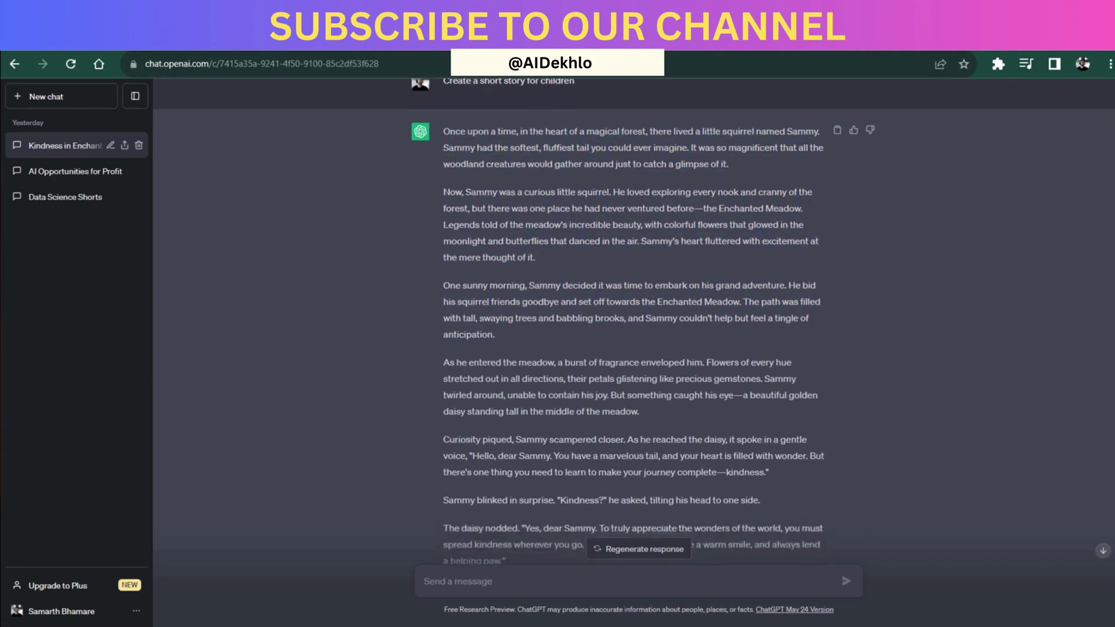
{"action": "scroll", "coordinate": [634, 320], "scroll_direction": "down", "scroll_amount": 6}
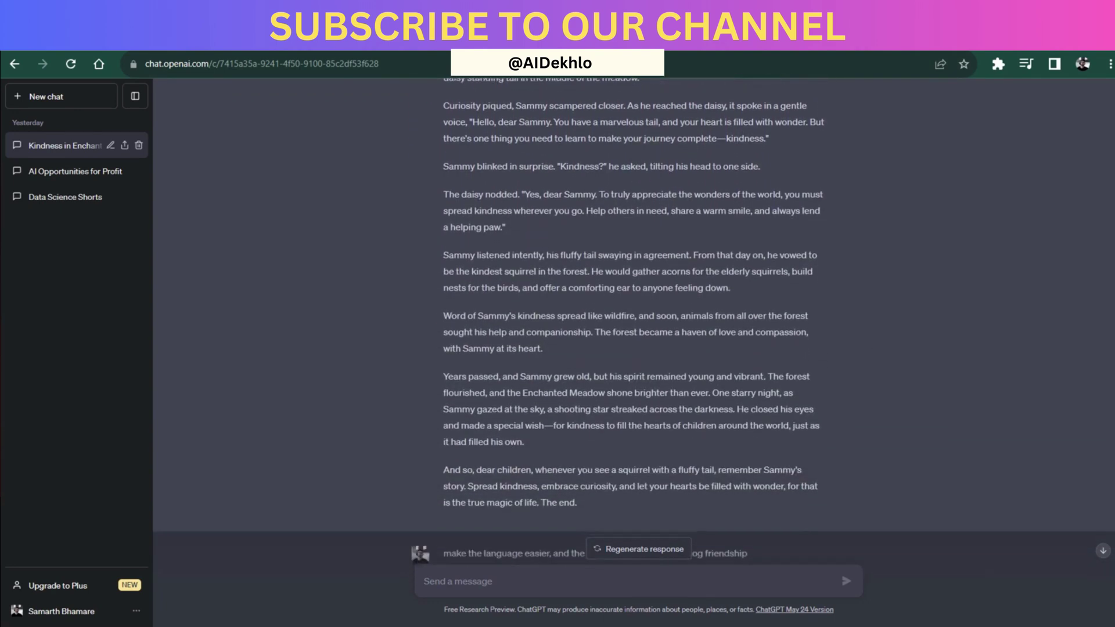
{"action": "scroll", "coordinate": [634, 320], "scroll_direction": "down", "scroll_amount": 3}
{"action": "scroll", "coordinate": [634, 321], "scroll_direction": "up", "scroll_amount": 3}
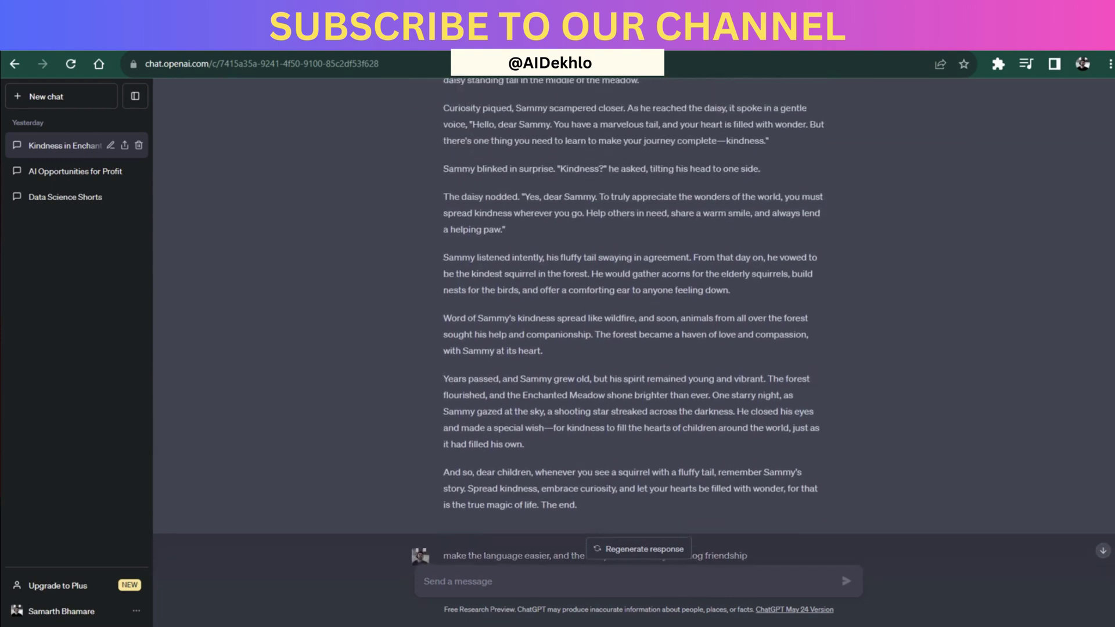
{"action": "scroll", "coordinate": [634, 320], "scroll_direction": "up", "scroll_amount": 3}
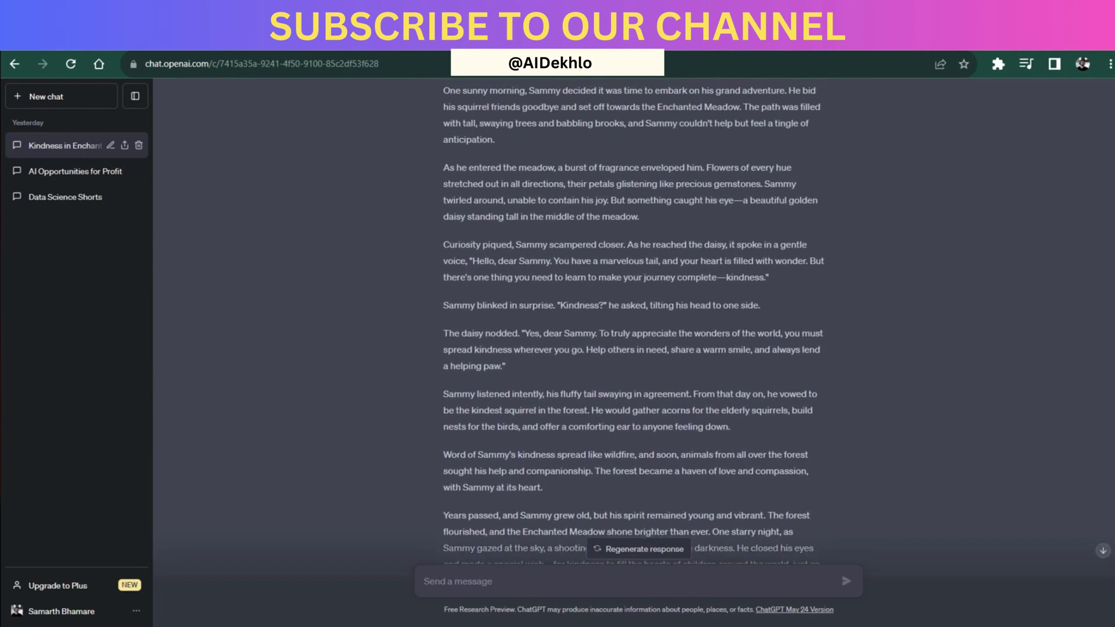
{"action": "scroll", "coordinate": [634, 321], "scroll_direction": "down", "scroll_amount": 6}
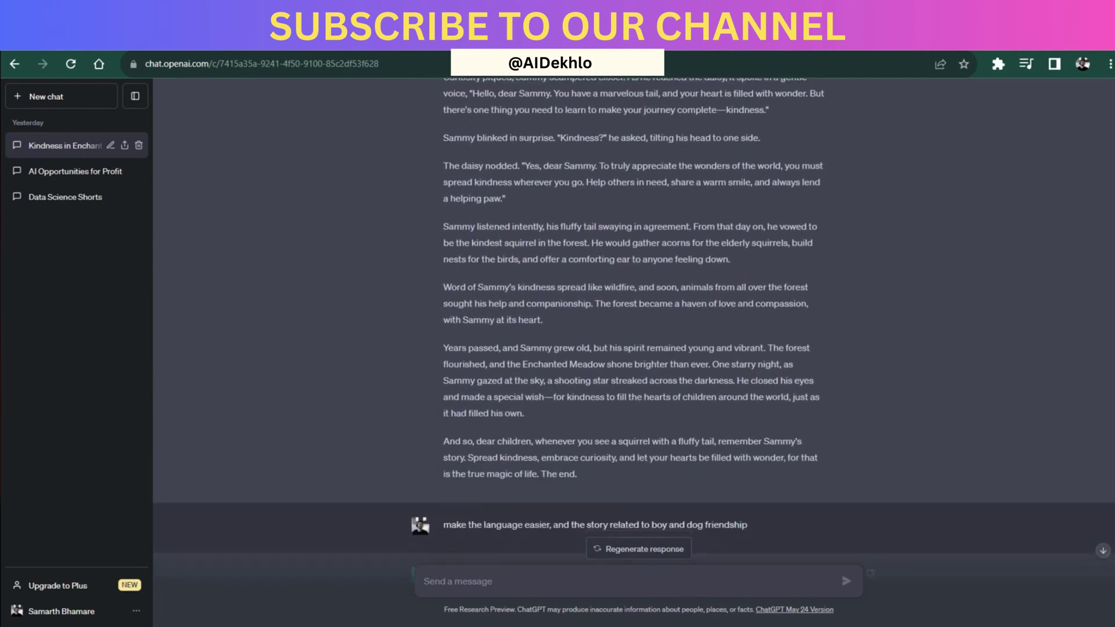
Read the follow-up request for easier language and a boy and dog friendship, along with the rewritten story.
{"action": "scroll", "coordinate": [634, 321], "scroll_direction": "down", "scroll_amount": 3}
{"action": "left_click_drag", "start_coordinate": [747, 226], "coordinate": [462, 226]}
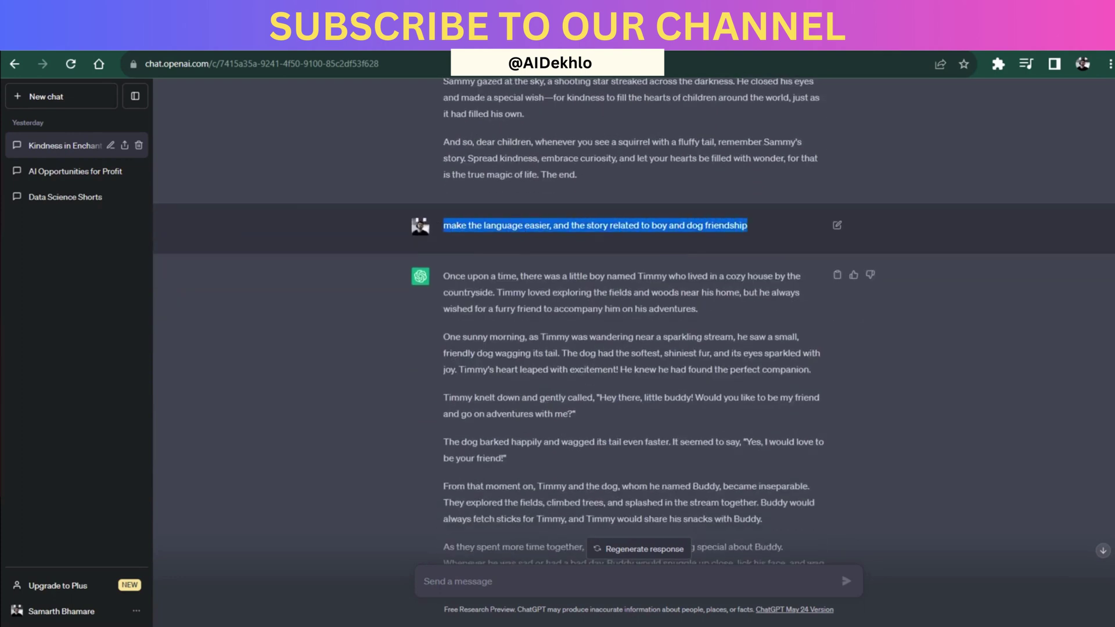
{"action": "left_click", "coordinate": [461, 226]}
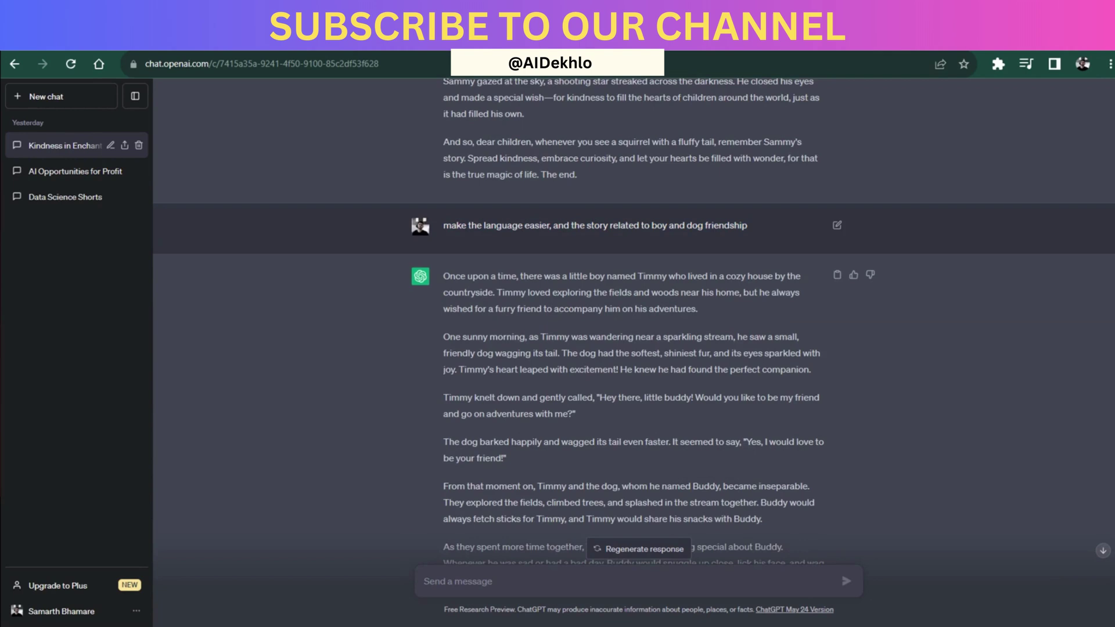
{"action": "scroll", "coordinate": [634, 321], "scroll_direction": "down", "scroll_amount": 6}
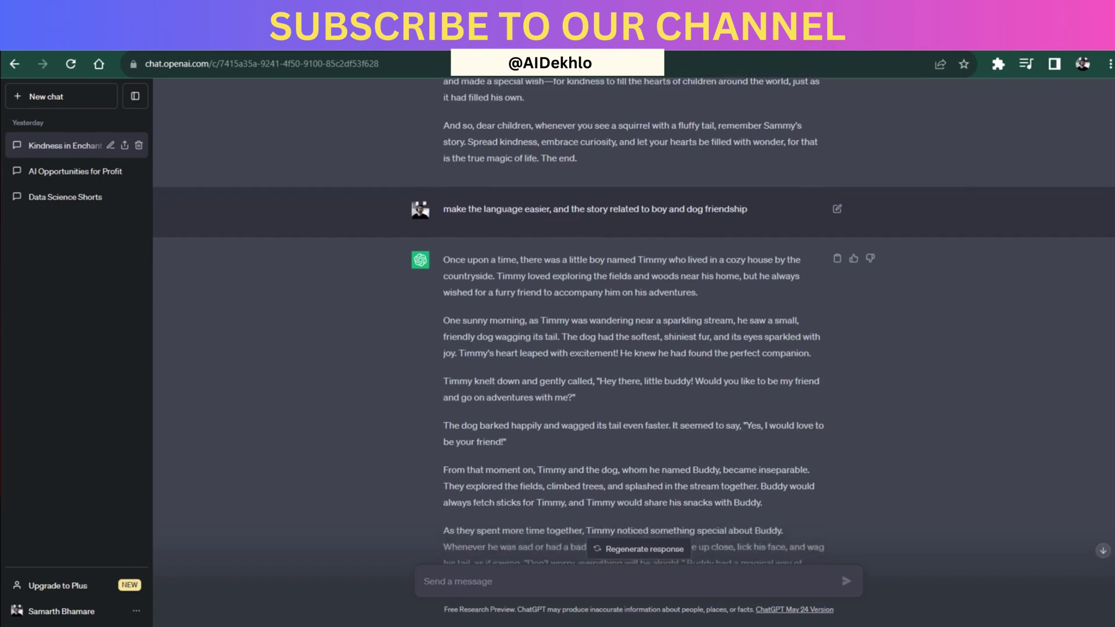
{"action": "scroll", "coordinate": [634, 321], "scroll_direction": "down", "scroll_amount": 3}
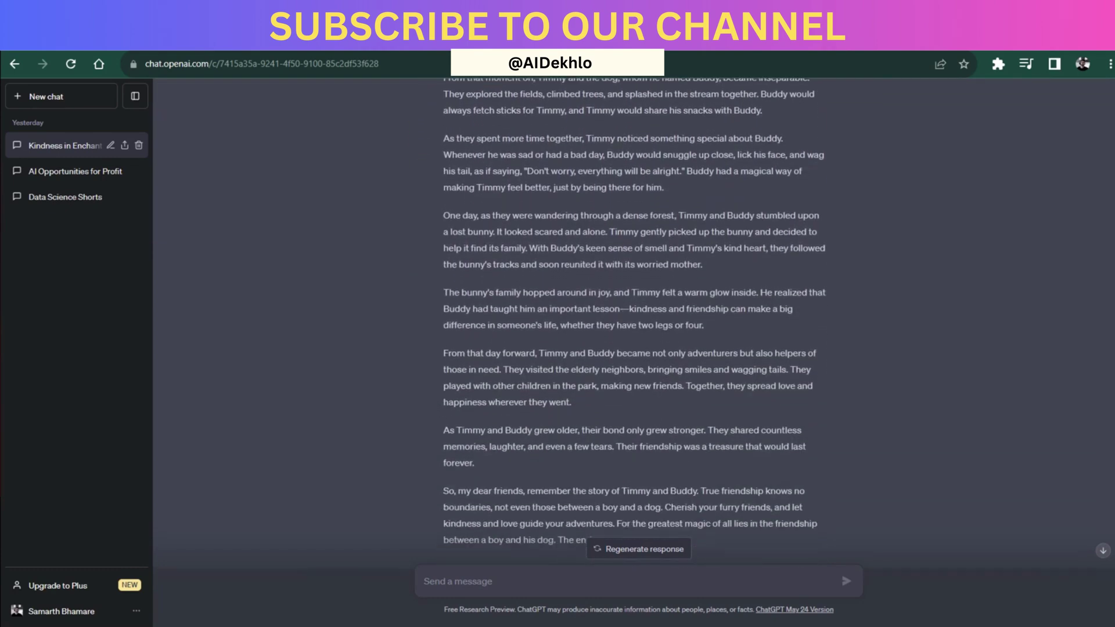
{"action": "scroll", "coordinate": [634, 320], "scroll_direction": "up", "scroll_amount": 6}
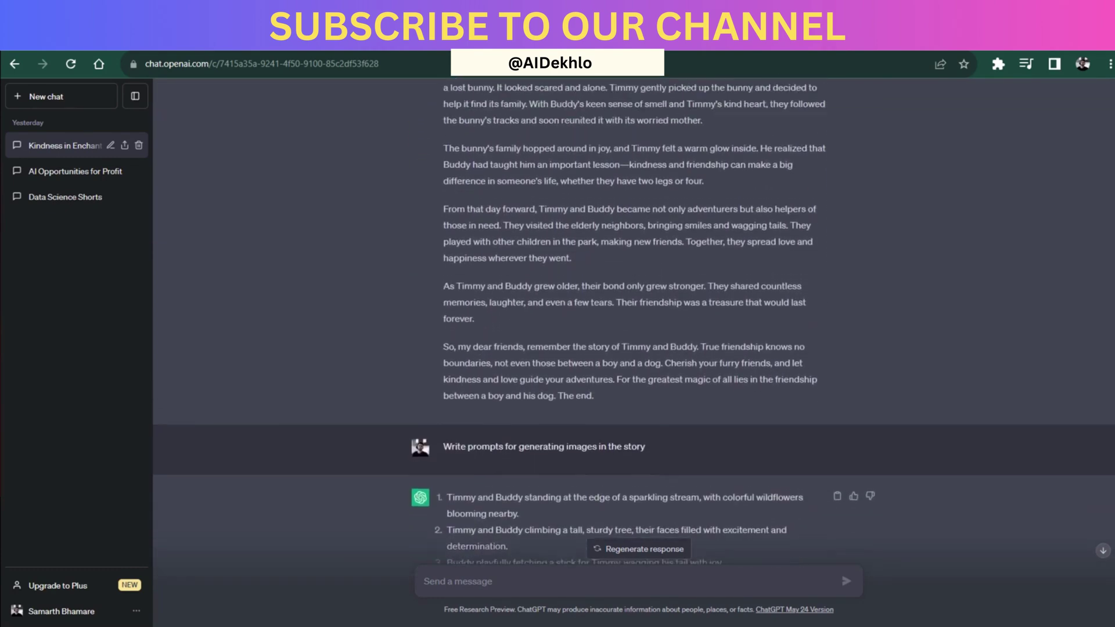
{"action": "scroll", "coordinate": [634, 320], "scroll_direction": "up", "scroll_amount": 2}
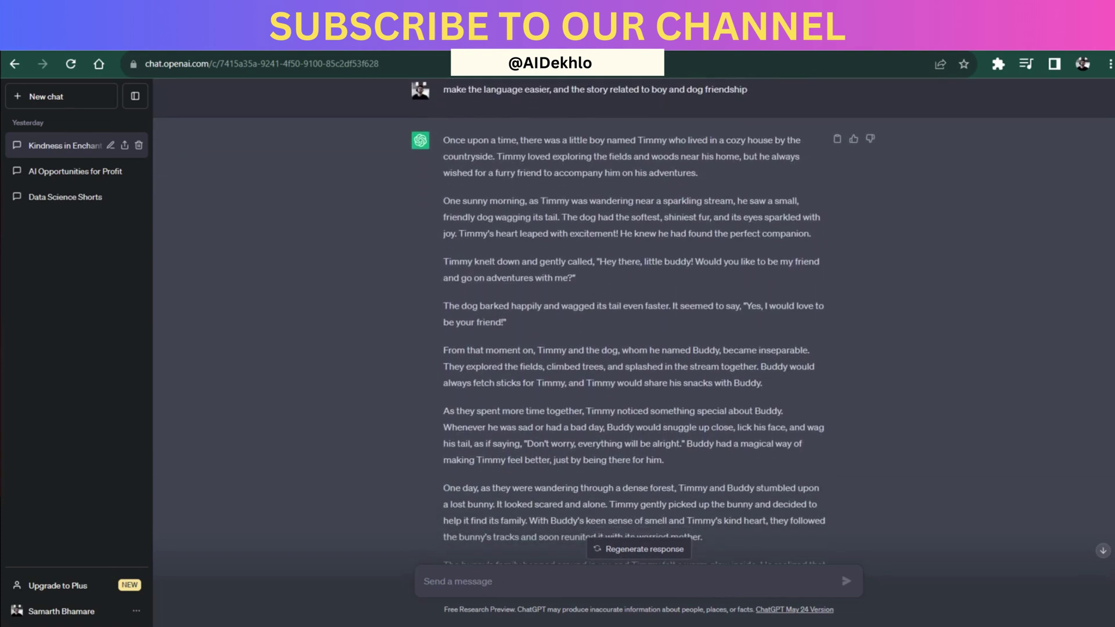
Examine the story's image prompts and the follow-up request that replaces Timmy with boy and Buddy with dog.
{"action": "scroll", "coordinate": [634, 320], "scroll_direction": "down", "scroll_amount": 8}
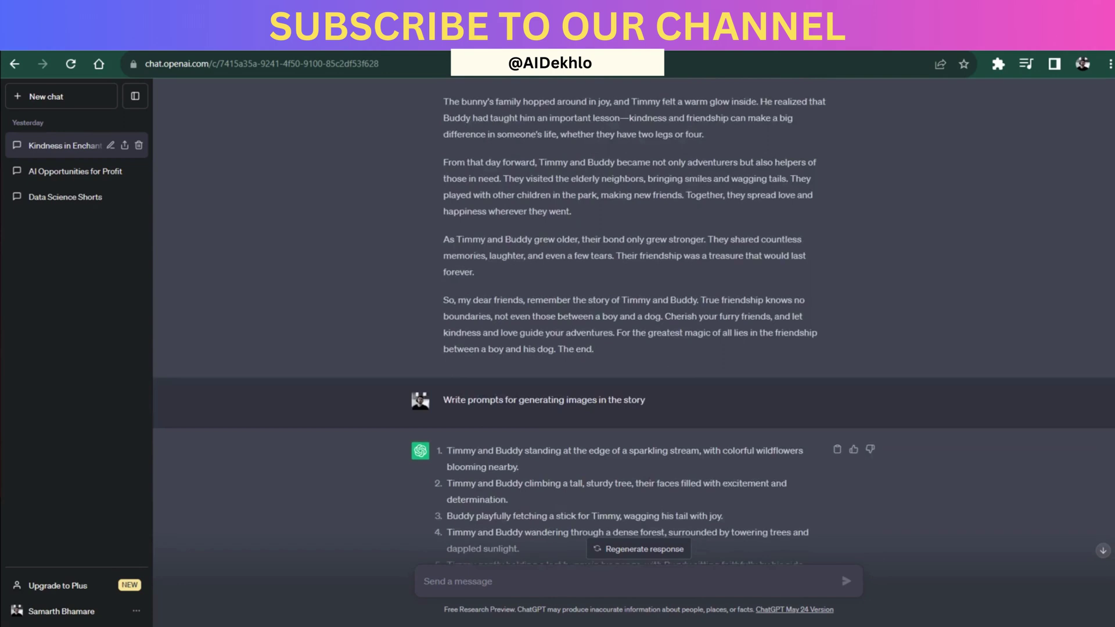
{"action": "scroll", "coordinate": [634, 321], "scroll_direction": "down", "scroll_amount": 4}
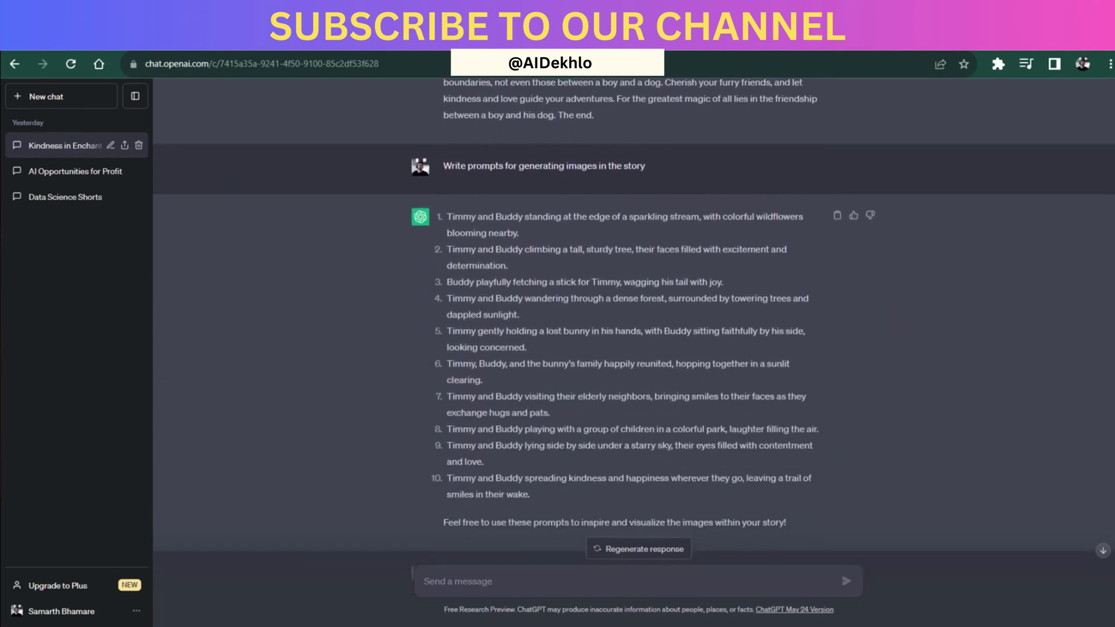
{"action": "left_click_drag", "start_coordinate": [577, 164], "coordinate": [646, 164]}
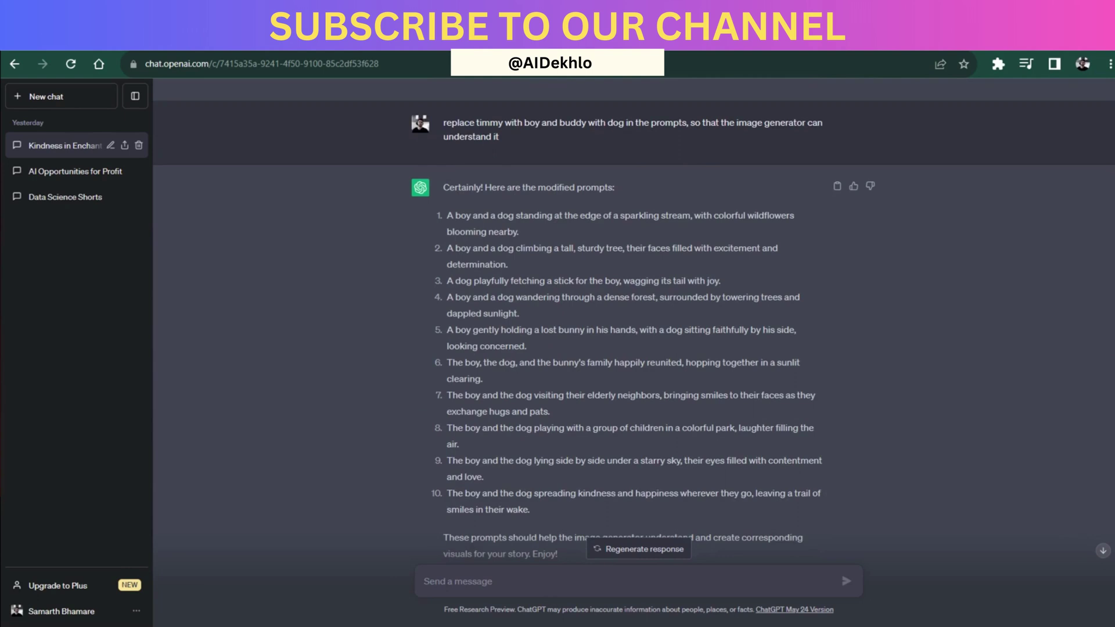
{"action": "left_click_drag", "start_coordinate": [499, 137], "coordinate": [464, 123]}
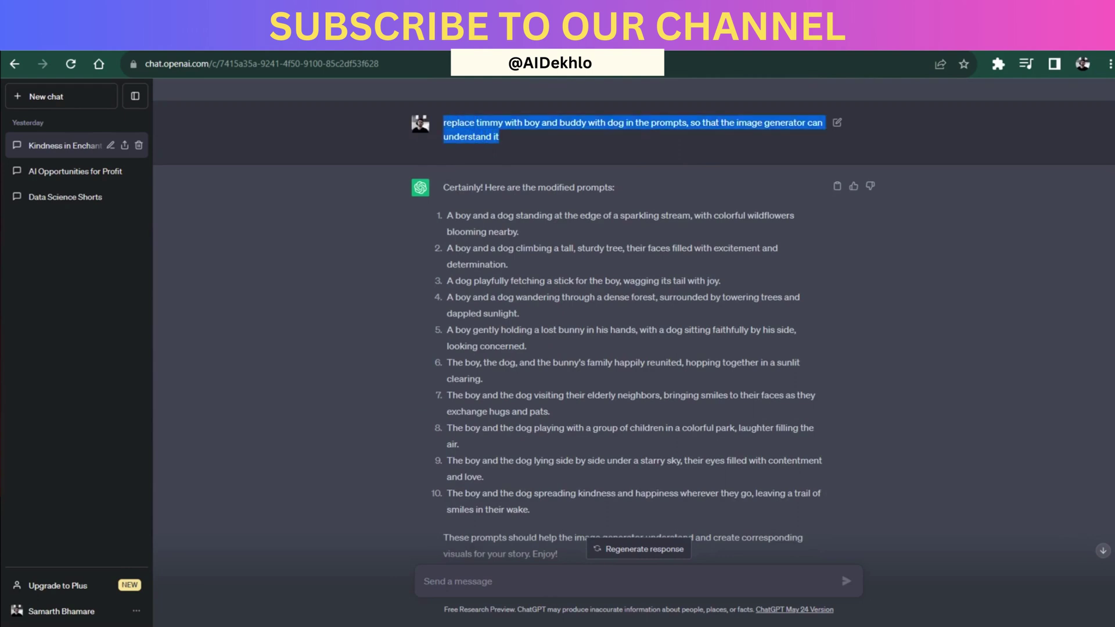
{"action": "scroll", "coordinate": [634, 322], "scroll_direction": "up", "scroll_amount": 1}
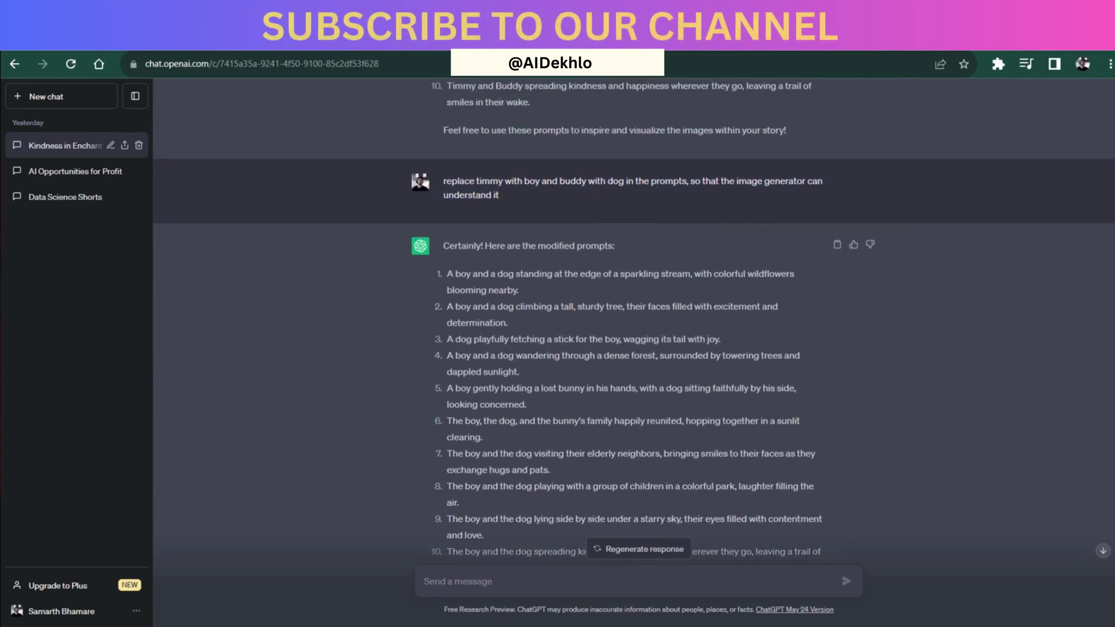
Switch to the rookie-6 channel on the BlueWillow Discord server and start an /imagine command.
{"action": "left_click", "coordinate": [406, 42]}
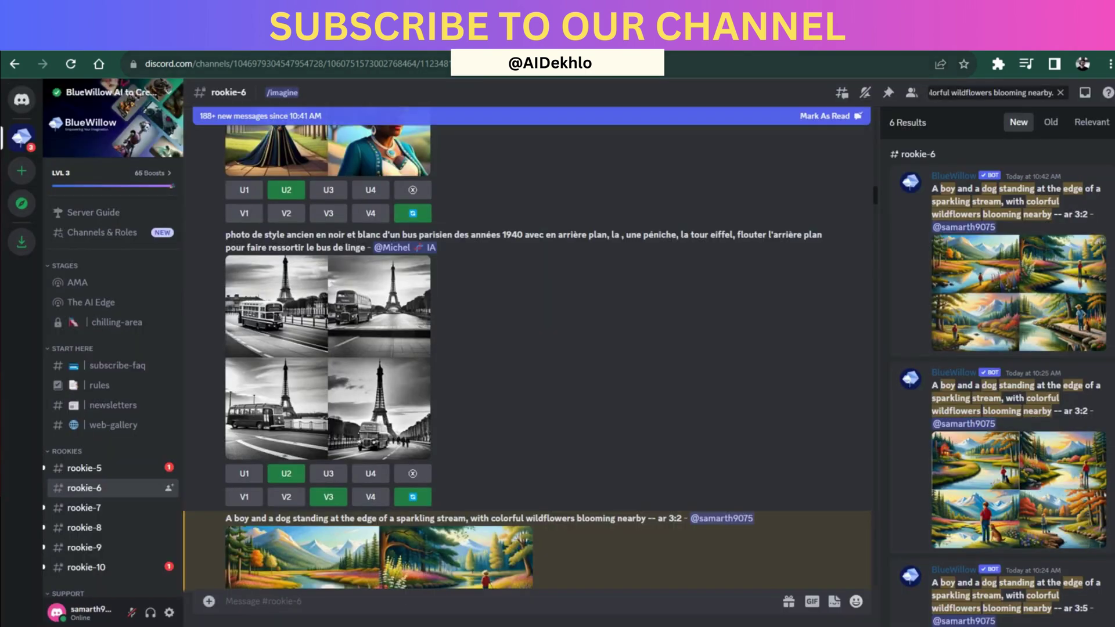
{"action": "scroll", "coordinate": [528, 356], "scroll_direction": "down", "scroll_amount": 6}
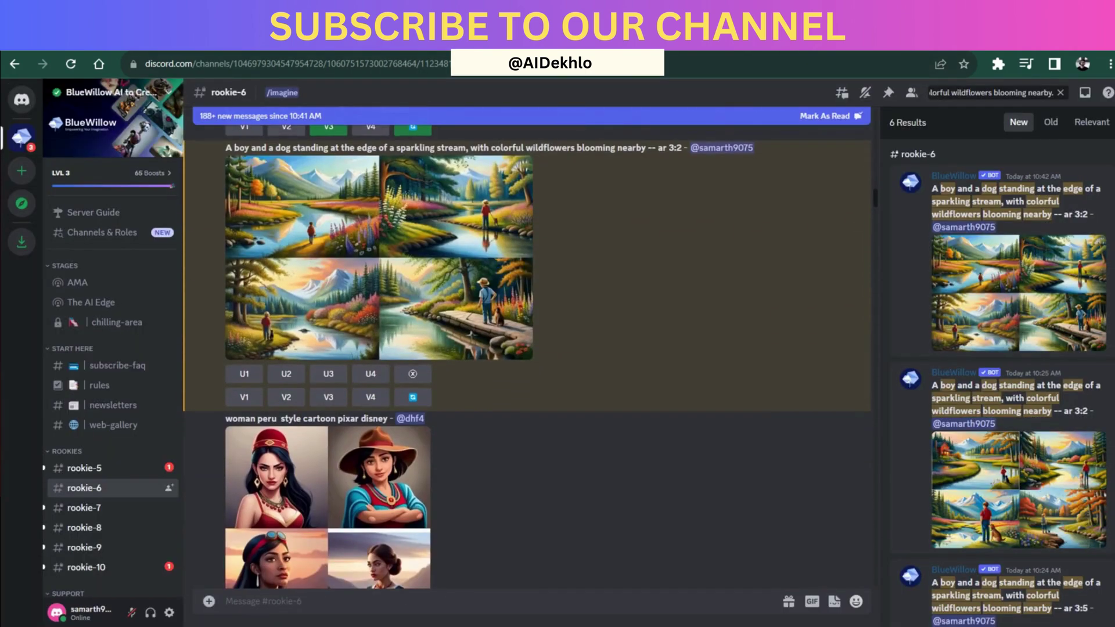
{"action": "scroll", "coordinate": [527, 356], "scroll_direction": "down", "scroll_amount": 12}
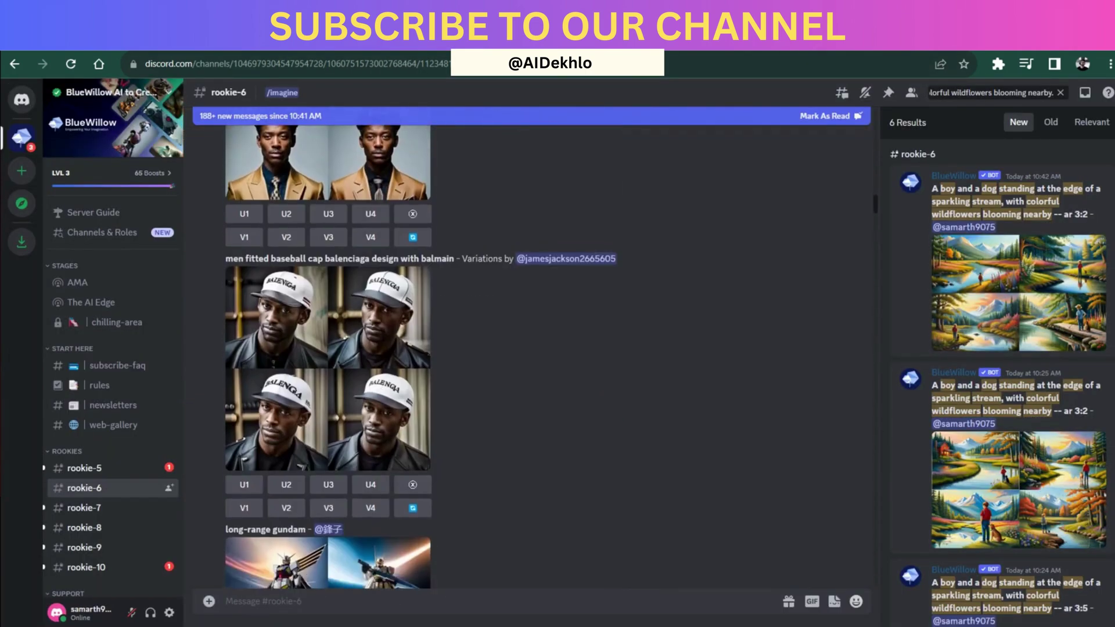
{"action": "scroll", "coordinate": [527, 356], "scroll_direction": "down", "scroll_amount": 3}
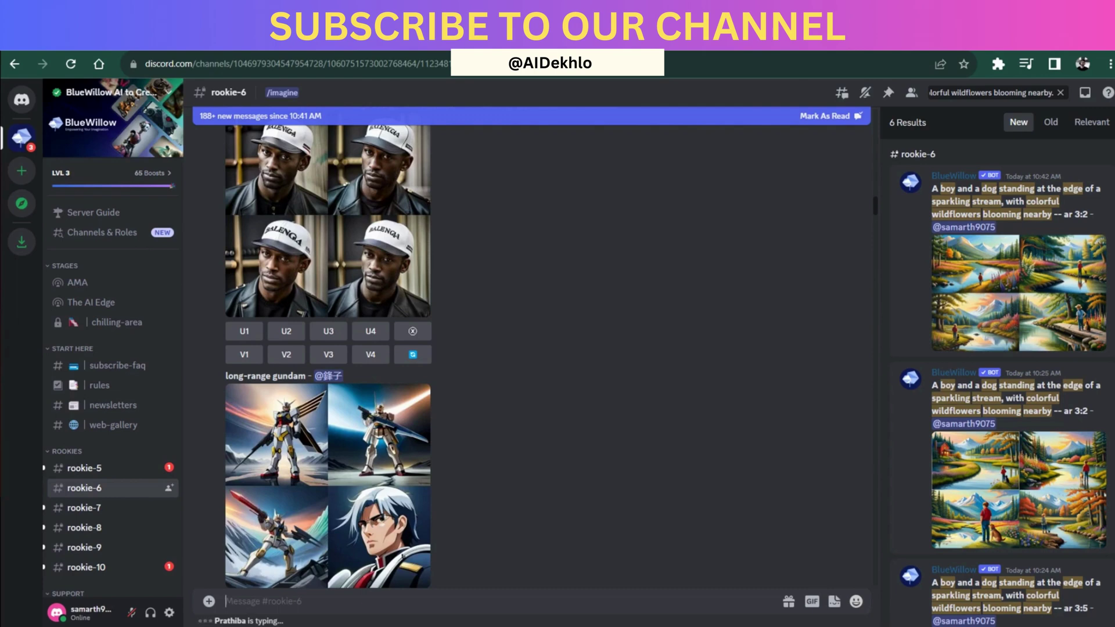
{"action": "type", "text": "/imagi"}
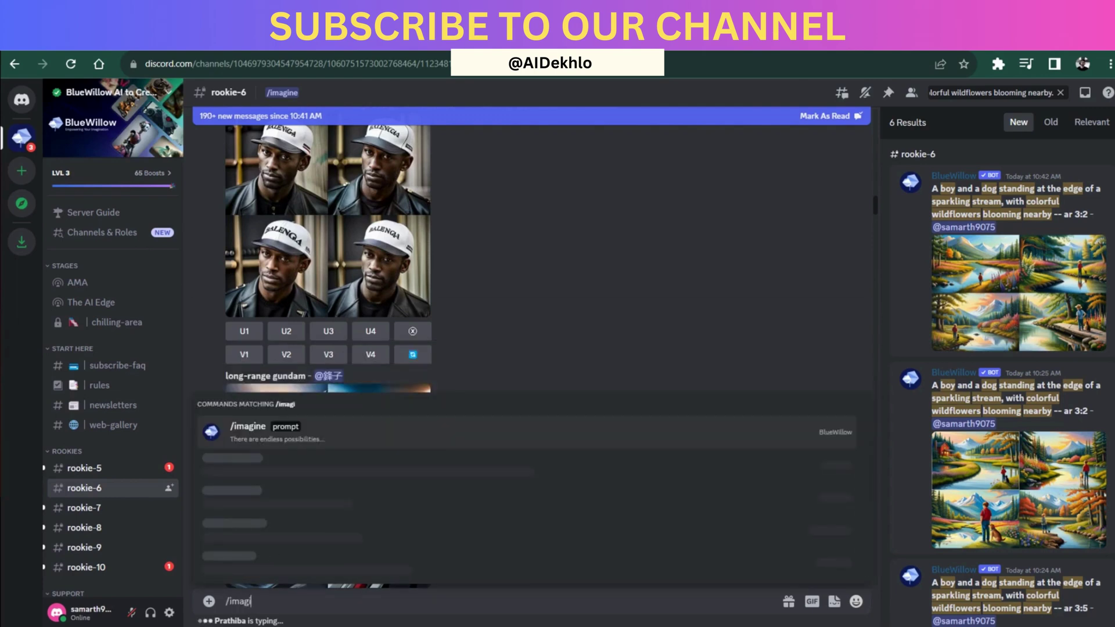
{"action": "type", "text": "ne"}
{"action": "key", "text": "Tab"}
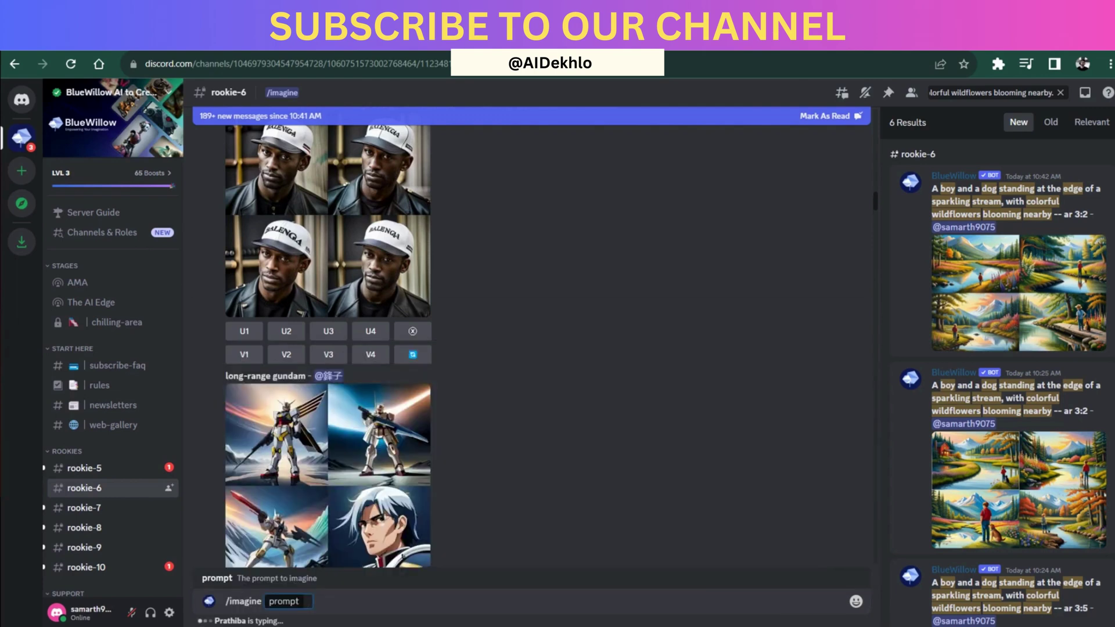
Copy the first modified image prompt from ChatGPT into the /imagine command, append "-- ar 3:2", and submit it.
{"action": "key", "text": "ctrl+Tab"}
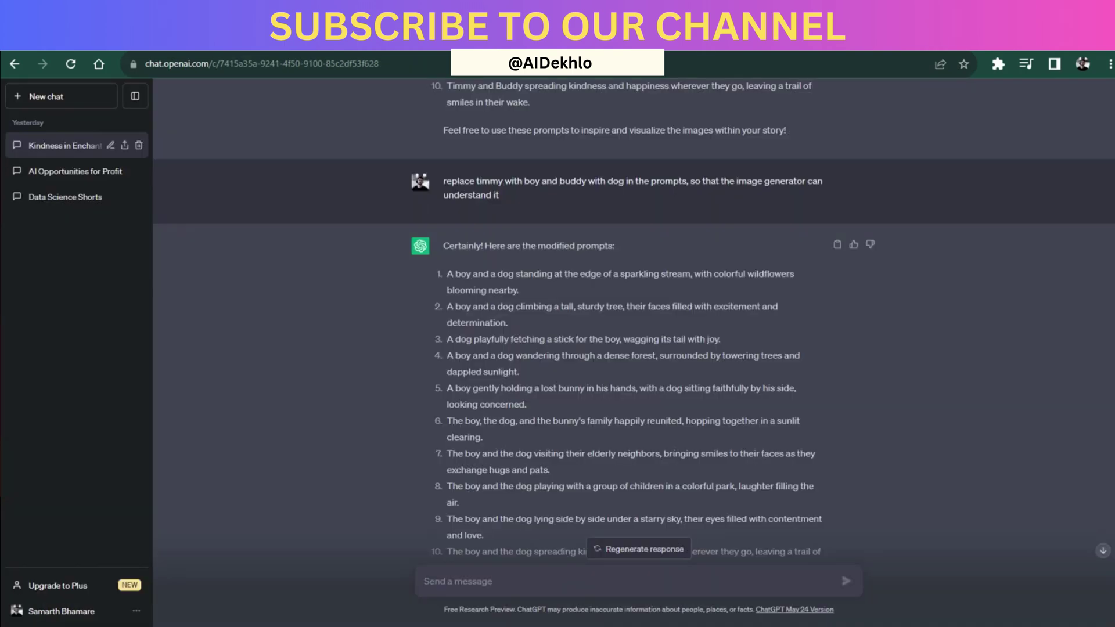
{"action": "left_click_drag", "start_coordinate": [518, 289], "coordinate": [473, 274]}
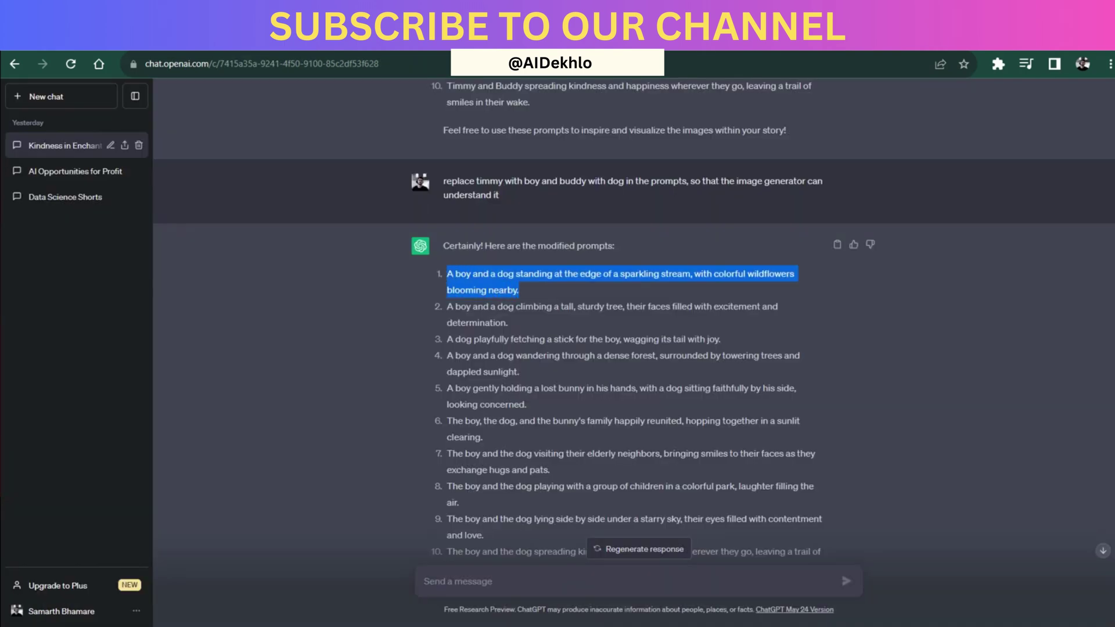
{"action": "key", "text": "ctrl+c"}
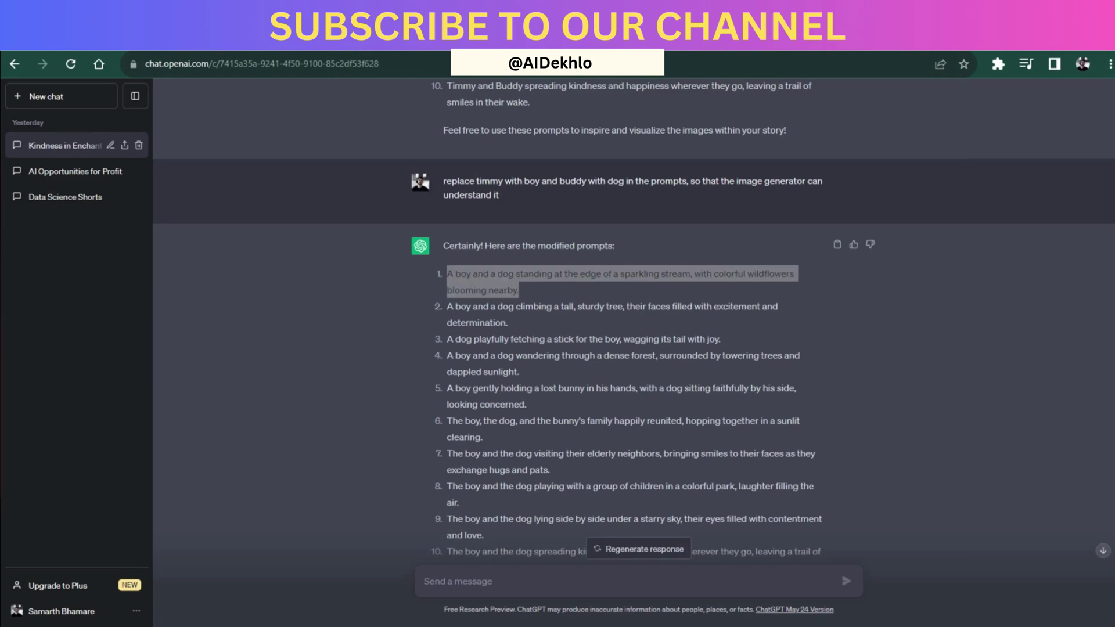
{"action": "key", "text": "ctrl+Tab"}
{"action": "key", "text": "ctrl+v"}
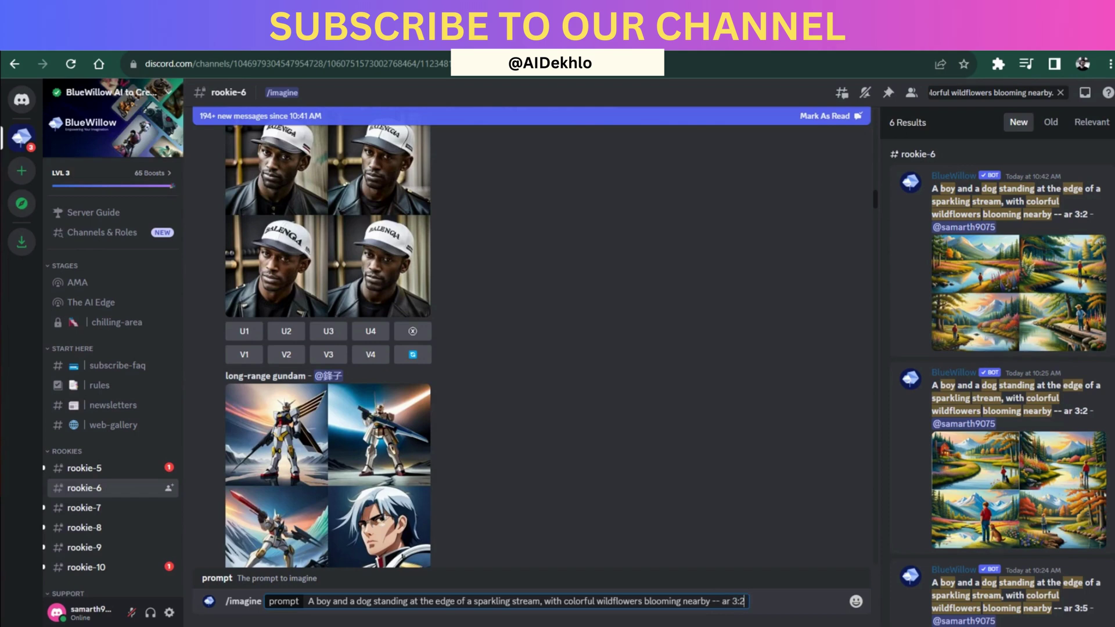
{"action": "key", "text": "Return"}
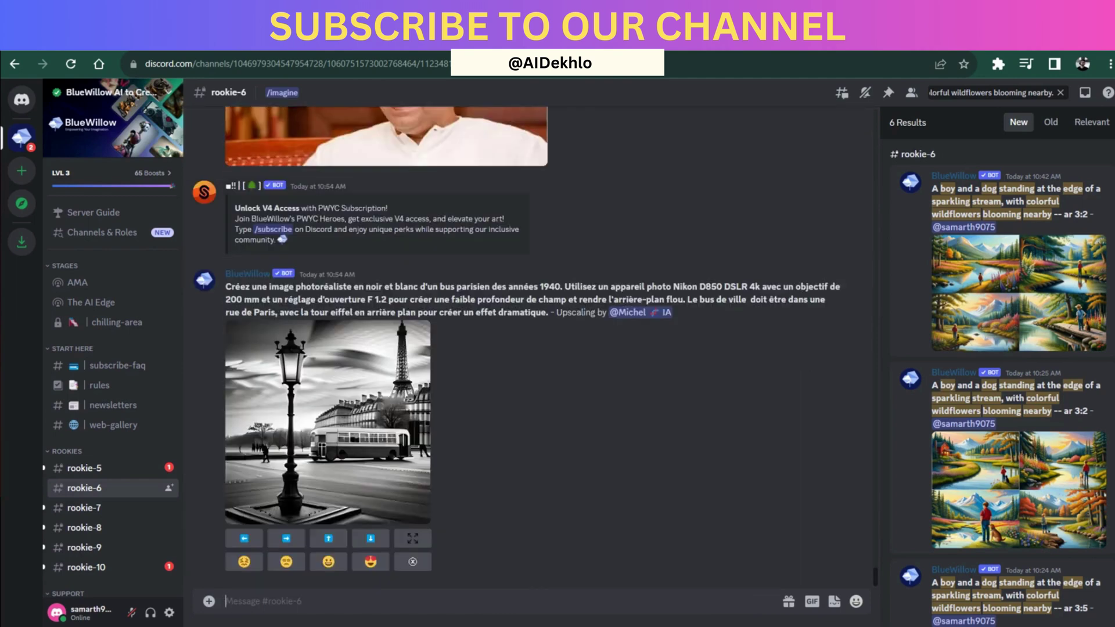
Search the BlueWillow server for the boy and dog sparkling stream prompt and jump to the newest result in rookie-6.
{"action": "left_click", "coordinate": [1060, 93]}
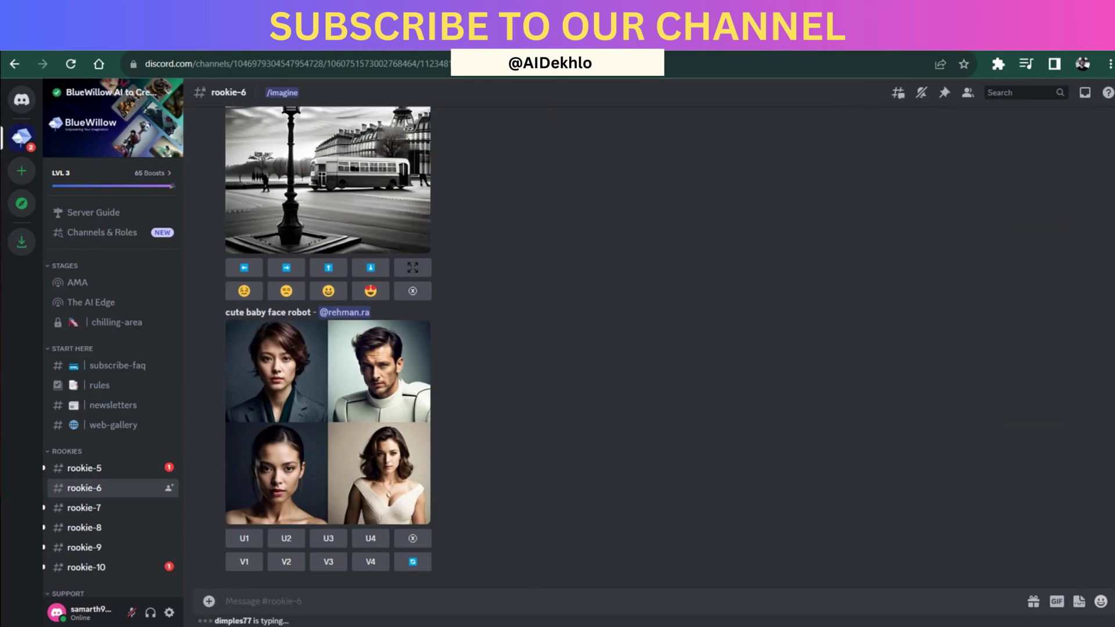
{"action": "left_click", "coordinate": [1023, 92]}
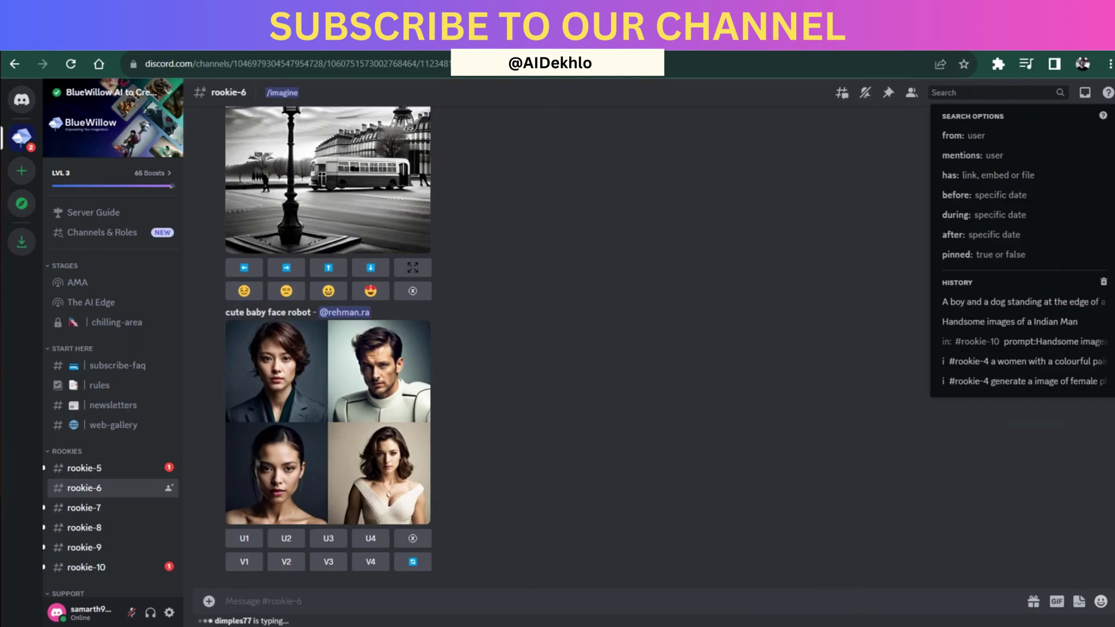
{"action": "key", "text": "ctrl+v"}
{"action": "key", "text": "Return"}
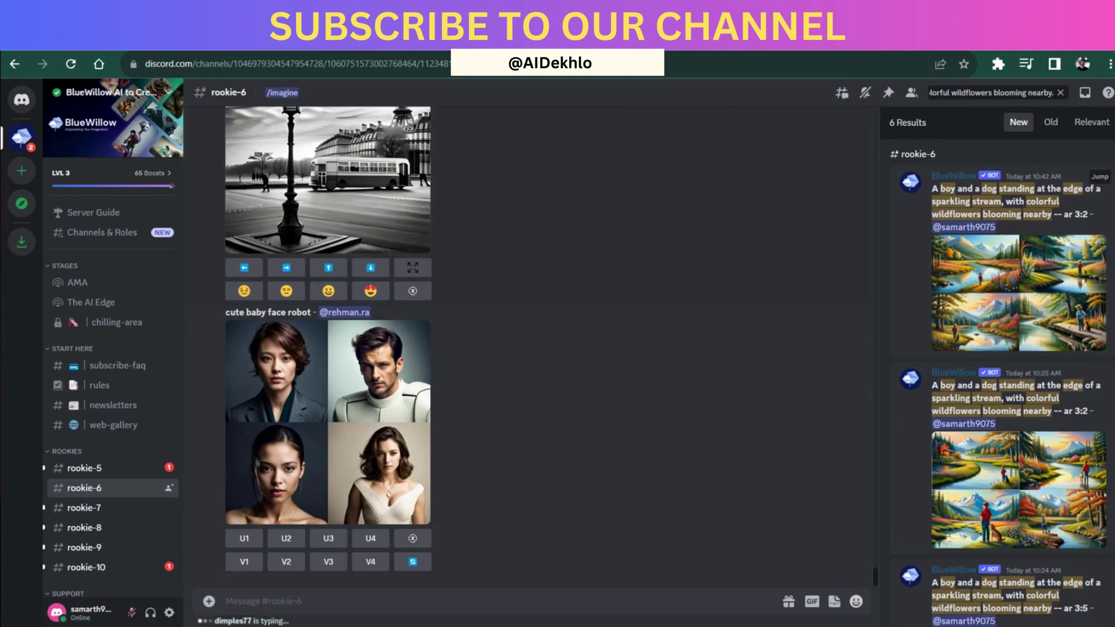
{"action": "left_click", "coordinate": [1099, 176]}
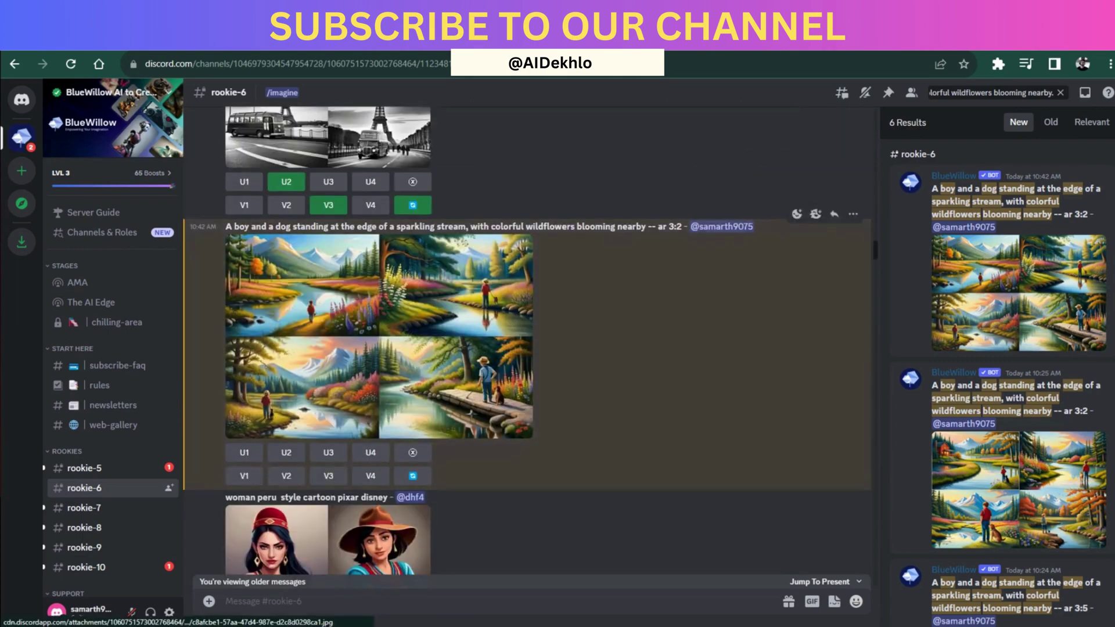
Open the generated boy and dog image grid at full size and save the image.
{"action": "left_click", "coordinate": [377, 290]}
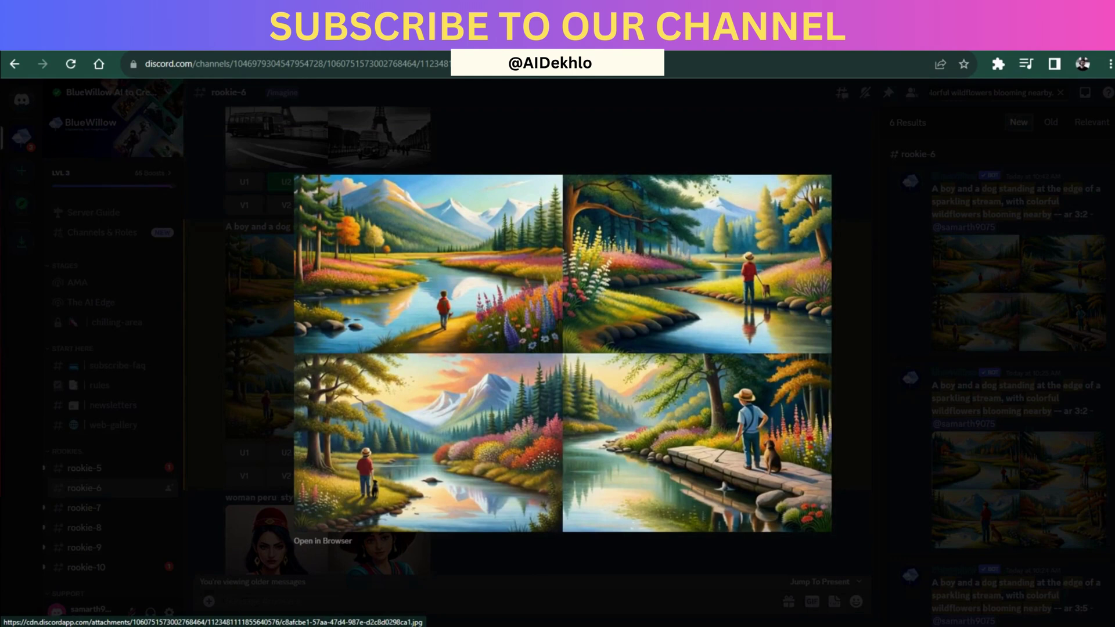
{"action": "right_click", "coordinate": [782, 435]}
{"action": "left_click", "coordinate": [813, 461]}
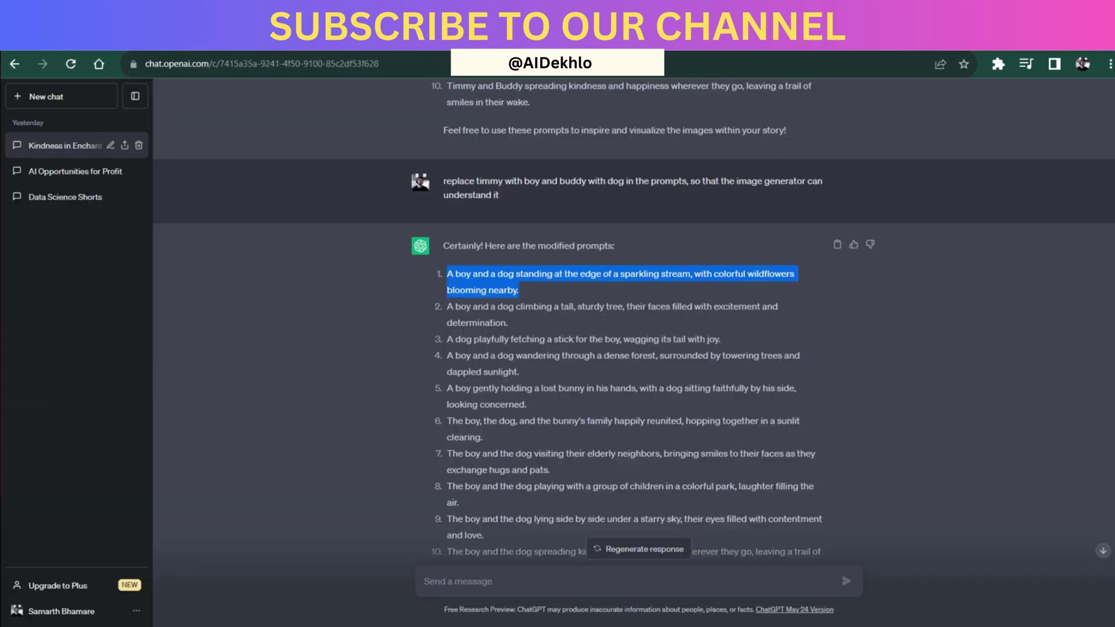
Review the remaining modified image prompts, from the second onward, in ChatGPT.
{"action": "left_click_drag", "start_coordinate": [447, 306], "coordinate": [531, 561]}
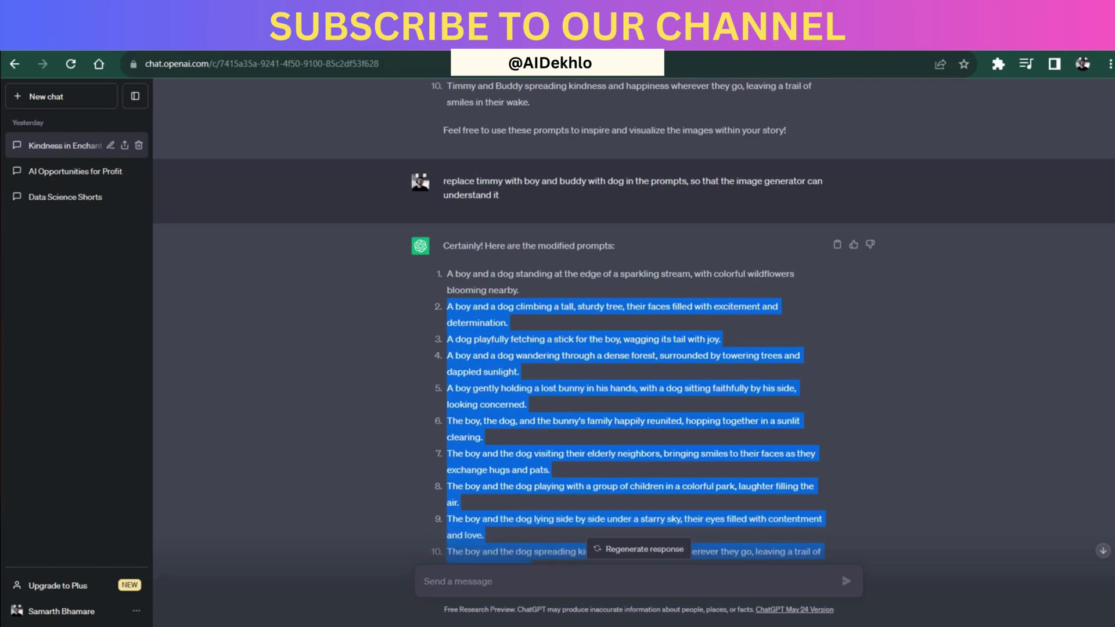
{"action": "left_click", "coordinate": [532, 561]}
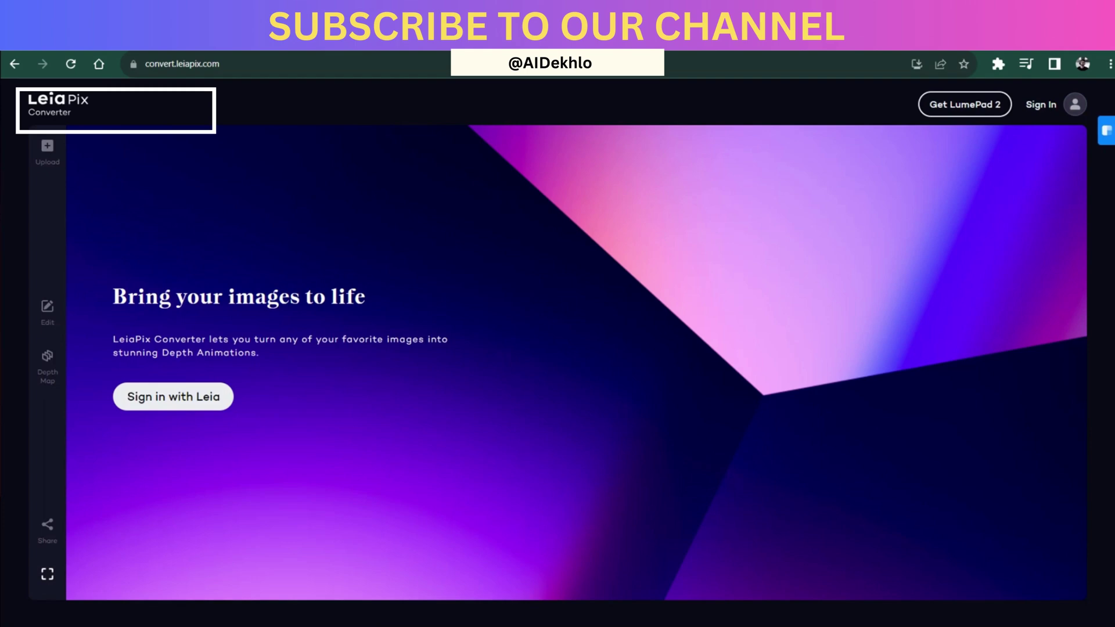
Sign in to LeiaPix Converter with Google and upload JPG image 1 from the NEW VIDEO folder.
{"action": "left_click", "coordinate": [1040, 105]}
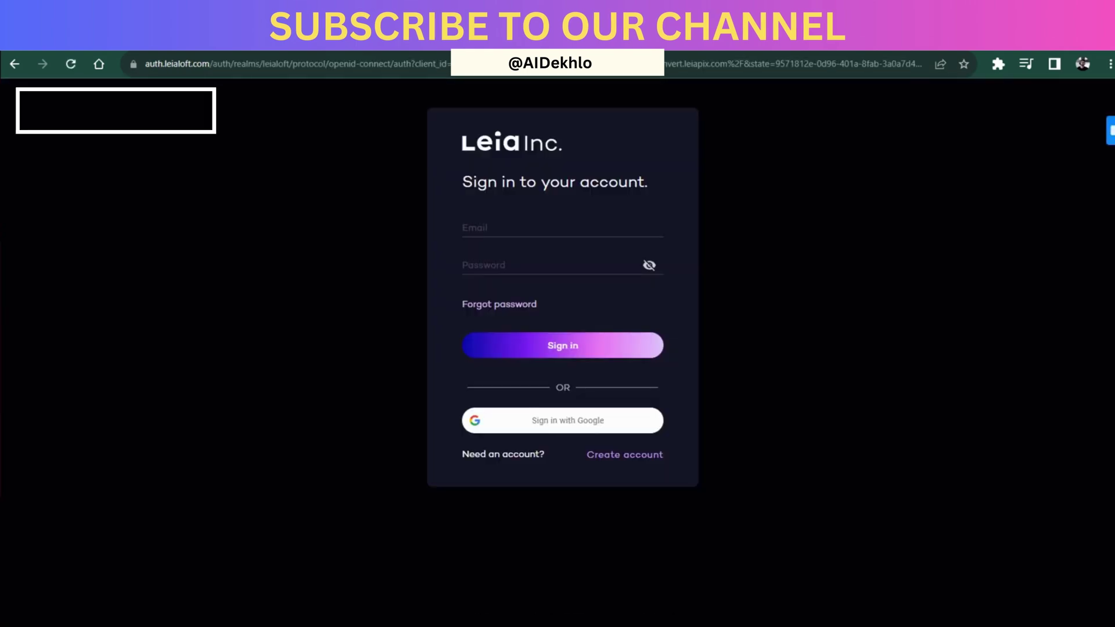
{"action": "left_click", "coordinate": [562, 420]}
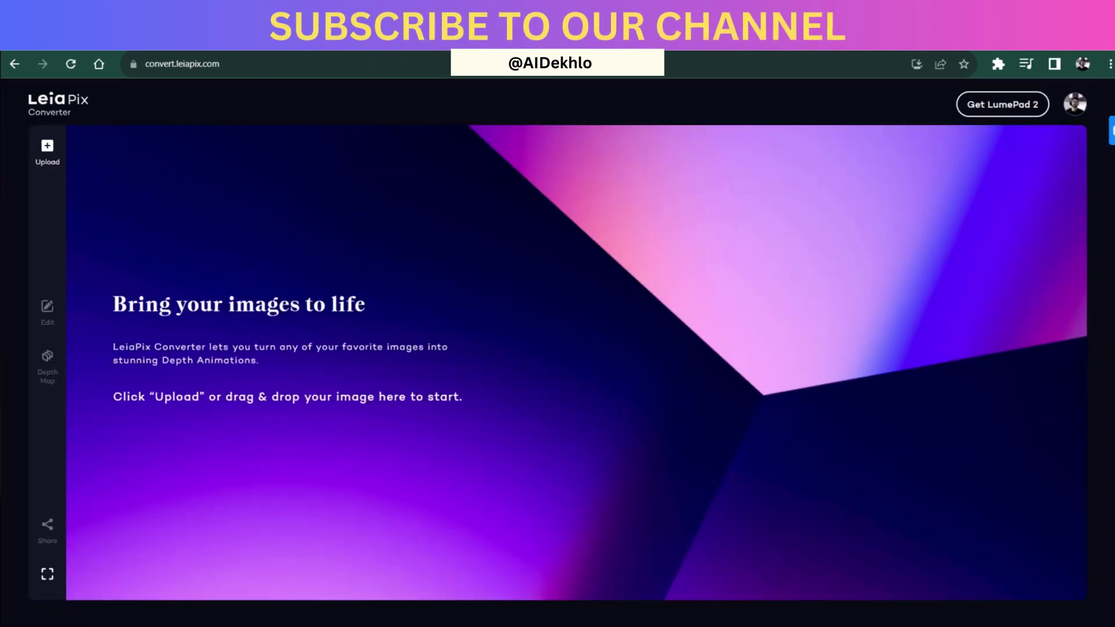
{"action": "left_click", "coordinate": [47, 152]}
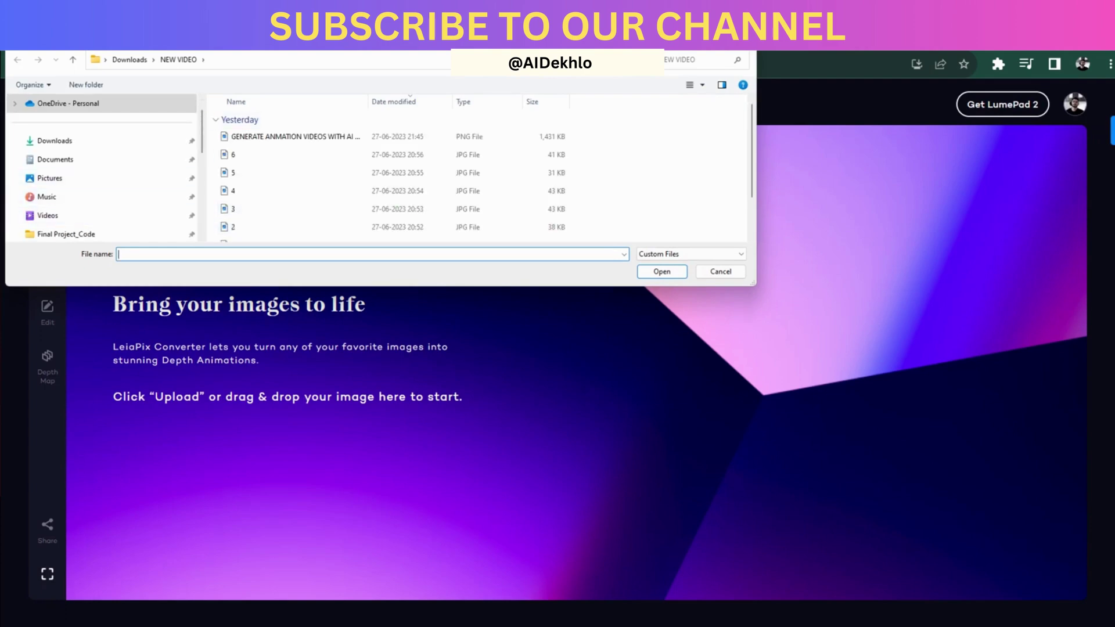
{"action": "scroll", "coordinate": [394, 196], "scroll_direction": "down", "scroll_amount": 2}
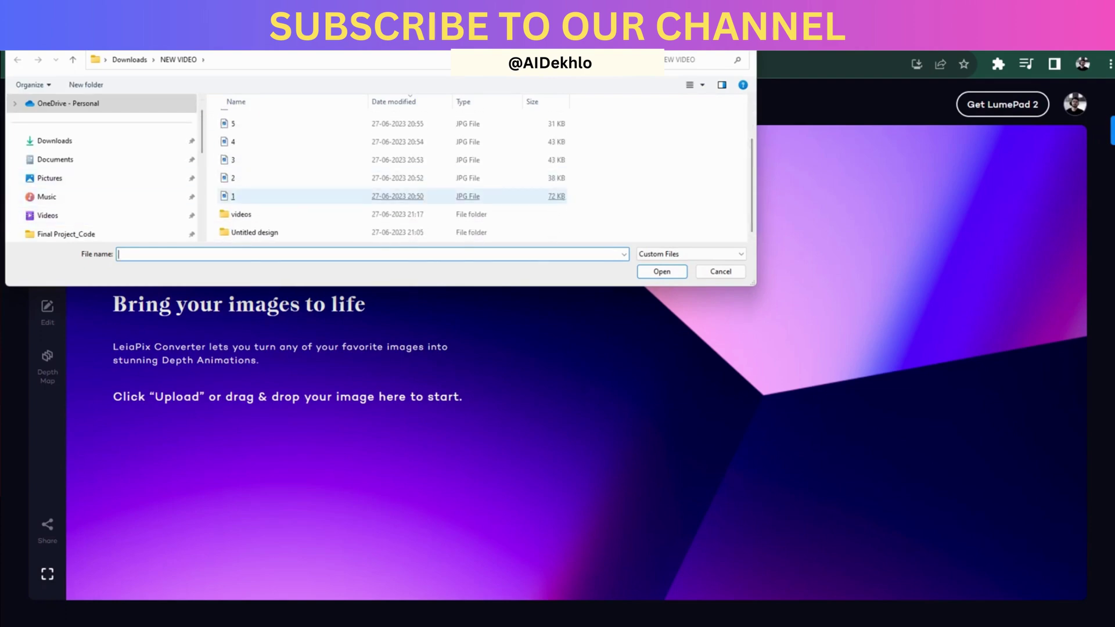
{"action": "double_click", "coordinate": [394, 196]}
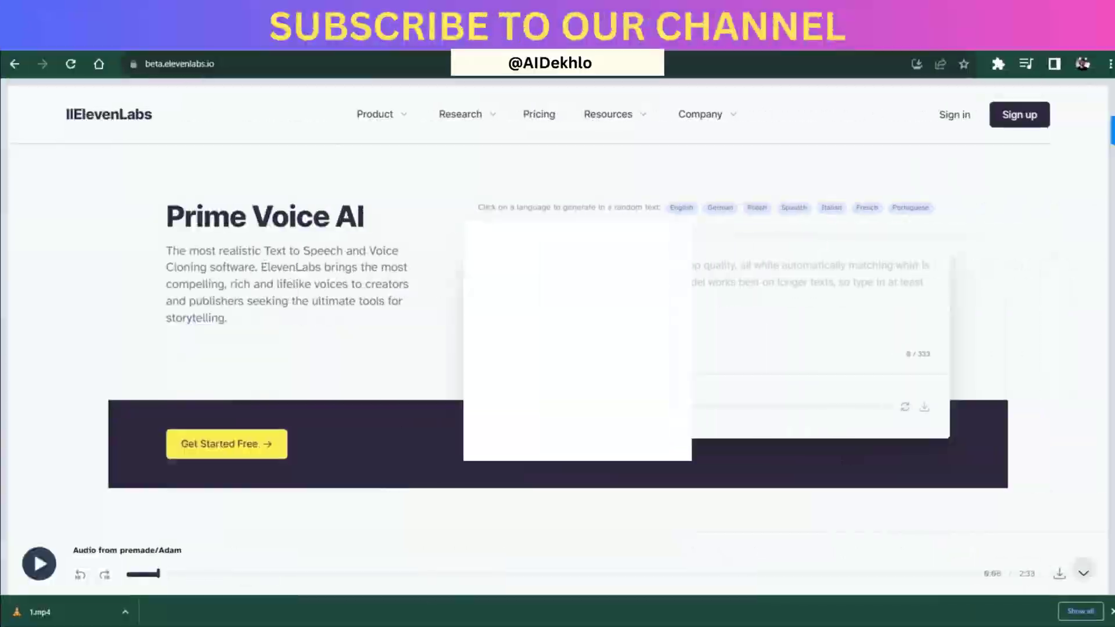
Copy the rewritten boy and dog friendship story from the ChatGPT conversation.
{"action": "double_click", "coordinate": [112, 115]}
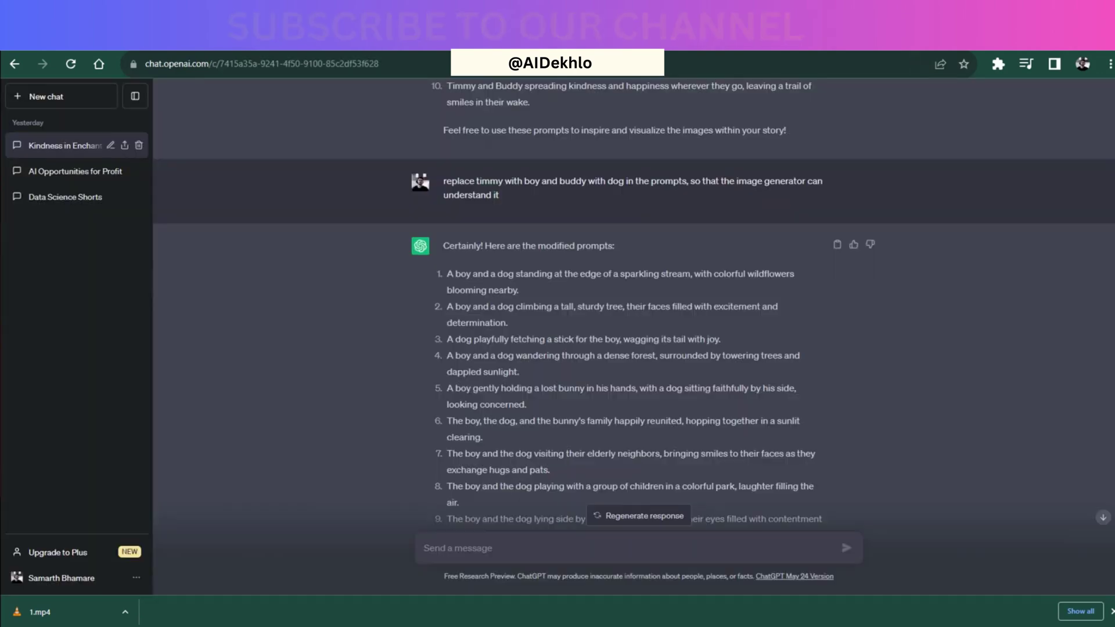
{"action": "scroll", "coordinate": [633, 302], "scroll_direction": "up", "scroll_amount": 20}
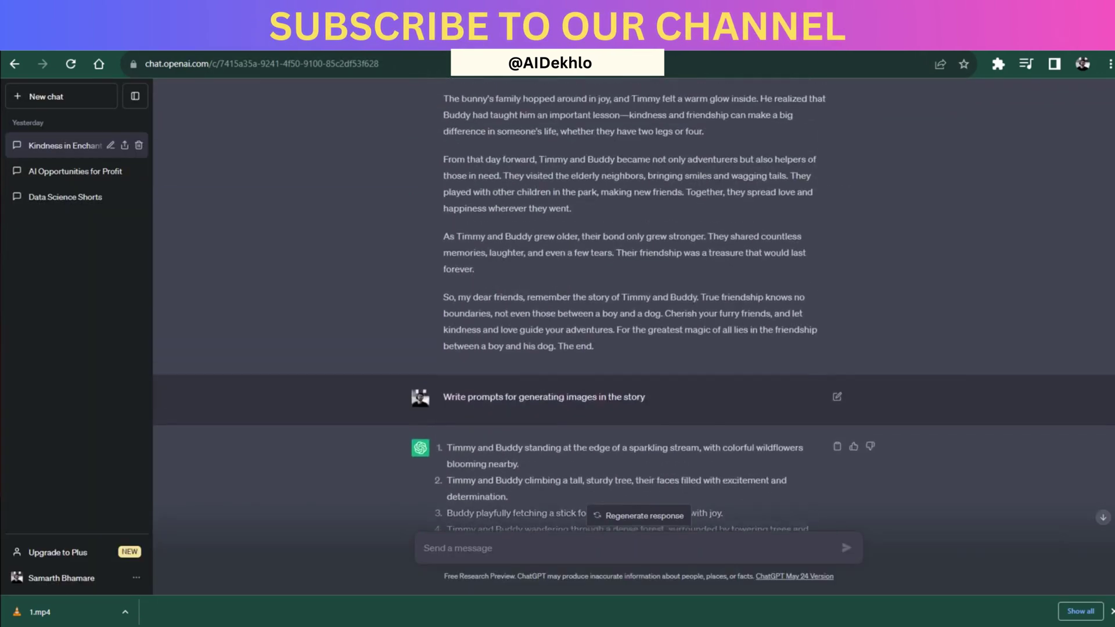
{"action": "scroll", "coordinate": [633, 302], "scroll_direction": "up", "scroll_amount": 5}
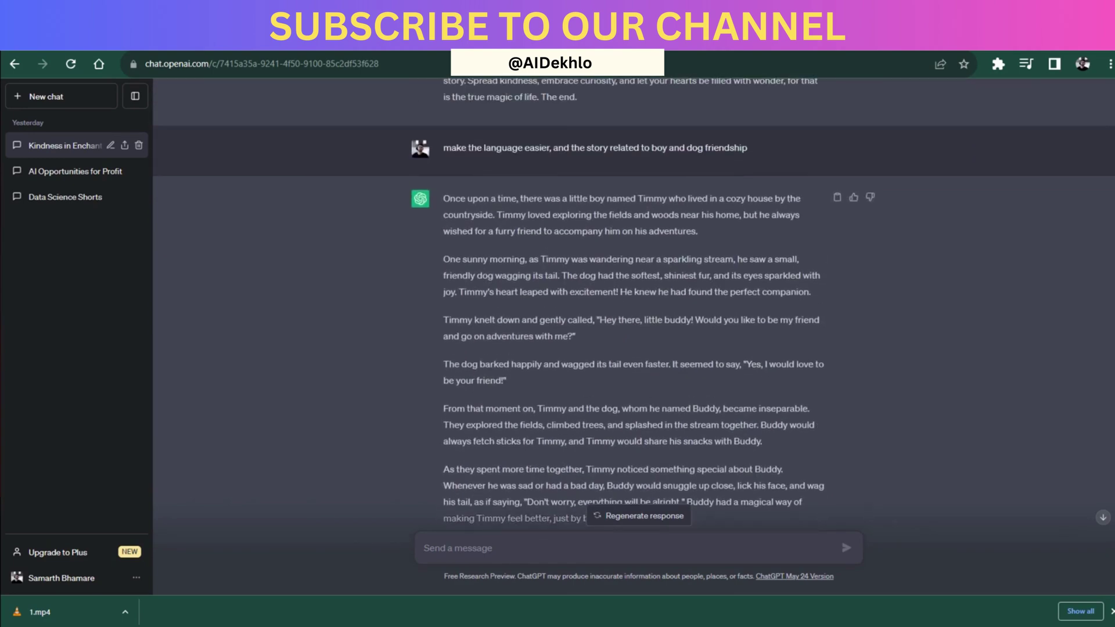
{"action": "left_click_drag", "start_coordinate": [443, 198], "coordinate": [566, 424]}
{"action": "left_click", "coordinate": [566, 425]}
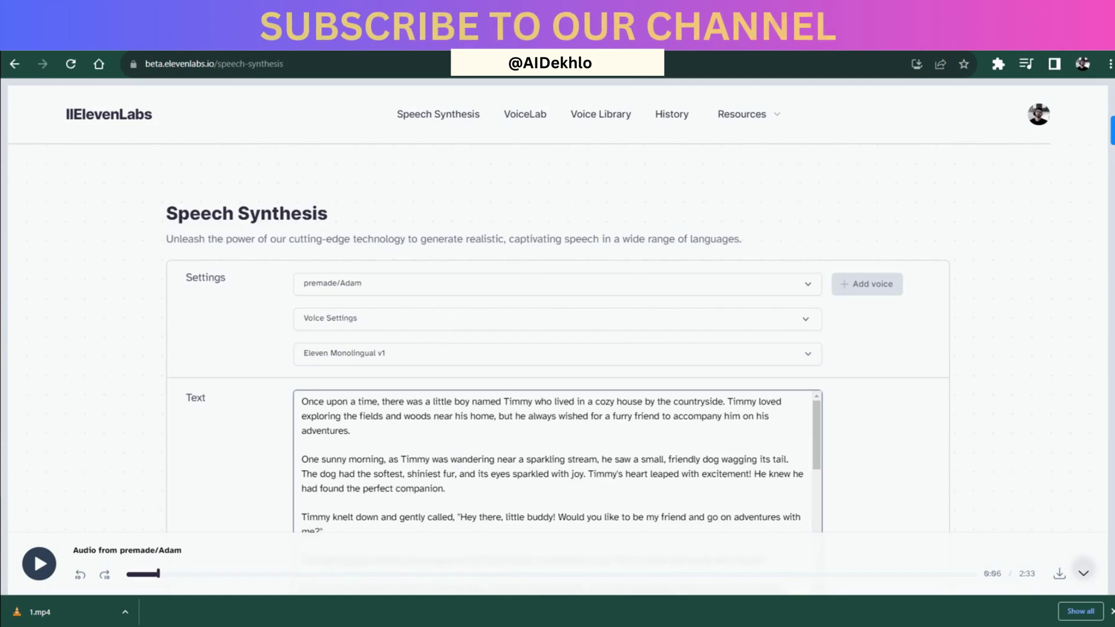
Replace the text in ElevenLabs Speech Synthesis with the copied story and check the pasted passage.
{"action": "key", "text": "ctrl+a"}
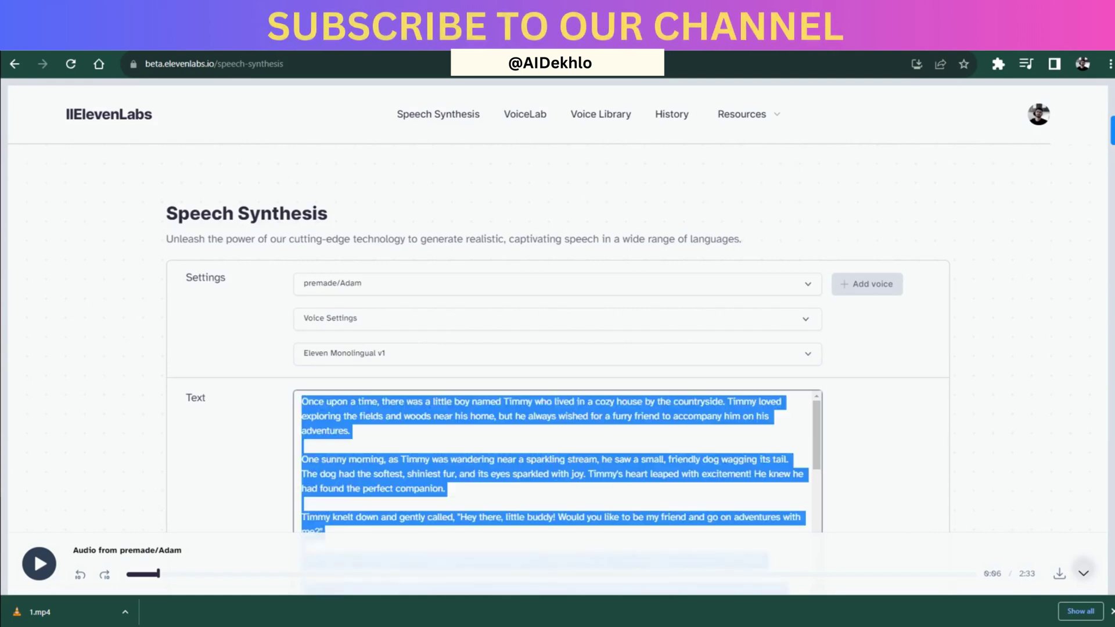
{"action": "key", "text": "ctrl+v"}
{"action": "scroll", "coordinate": [557, 458], "scroll_direction": "down", "scroll_amount": 1}
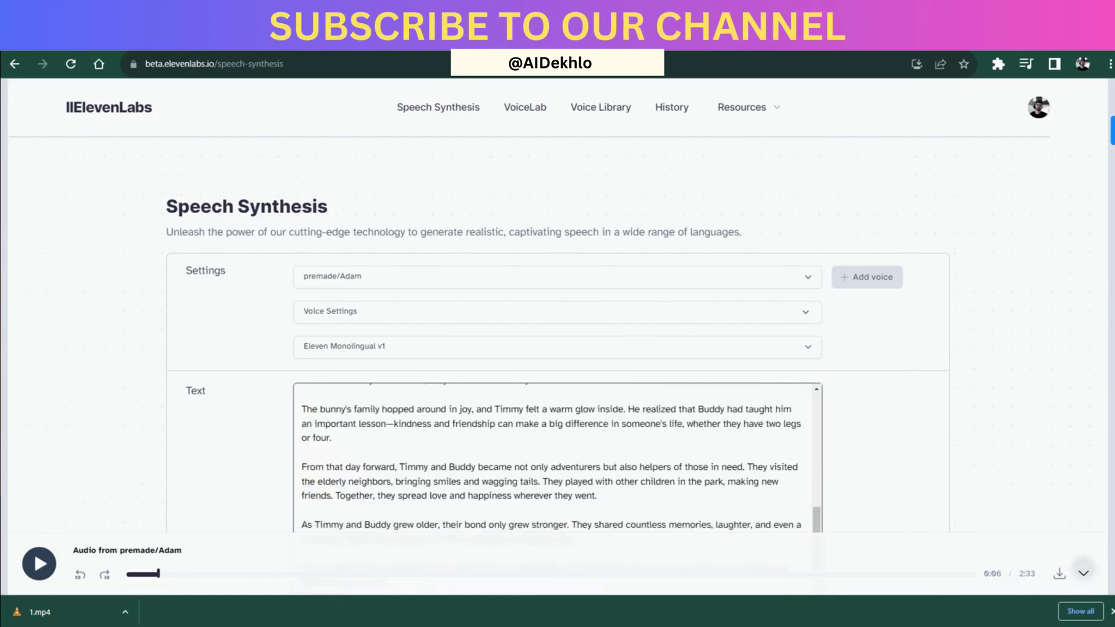
{"action": "scroll", "coordinate": [556, 458], "scroll_direction": "down", "scroll_amount": 4}
{"action": "scroll", "coordinate": [557, 255], "scroll_direction": "up", "scroll_amount": 10}
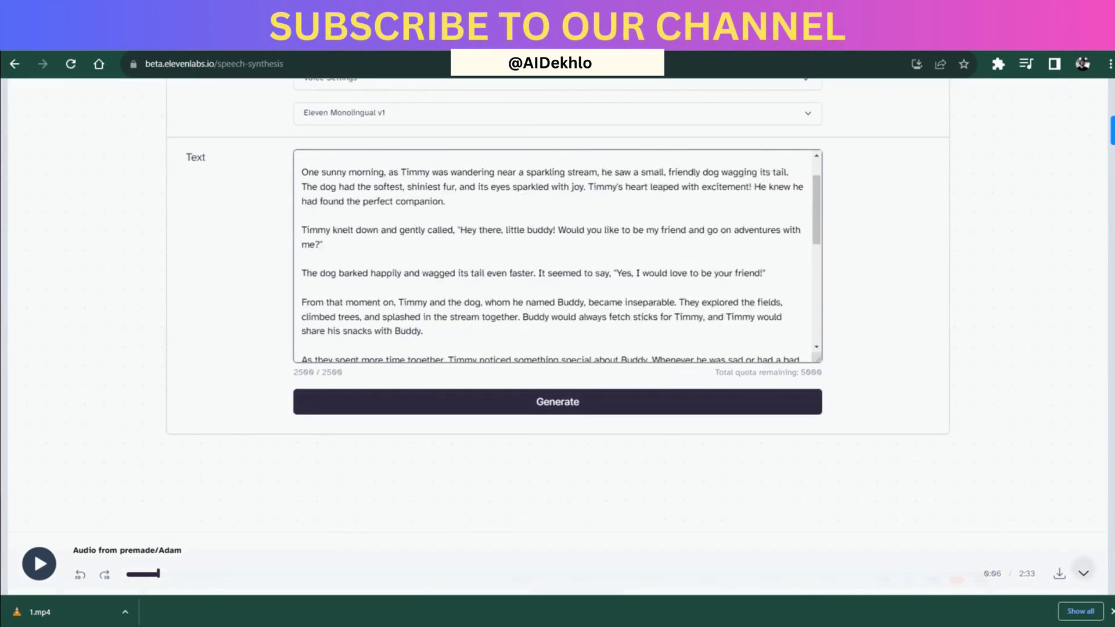
{"action": "scroll", "coordinate": [558, 279], "scroll_direction": "up", "scroll_amount": 4}
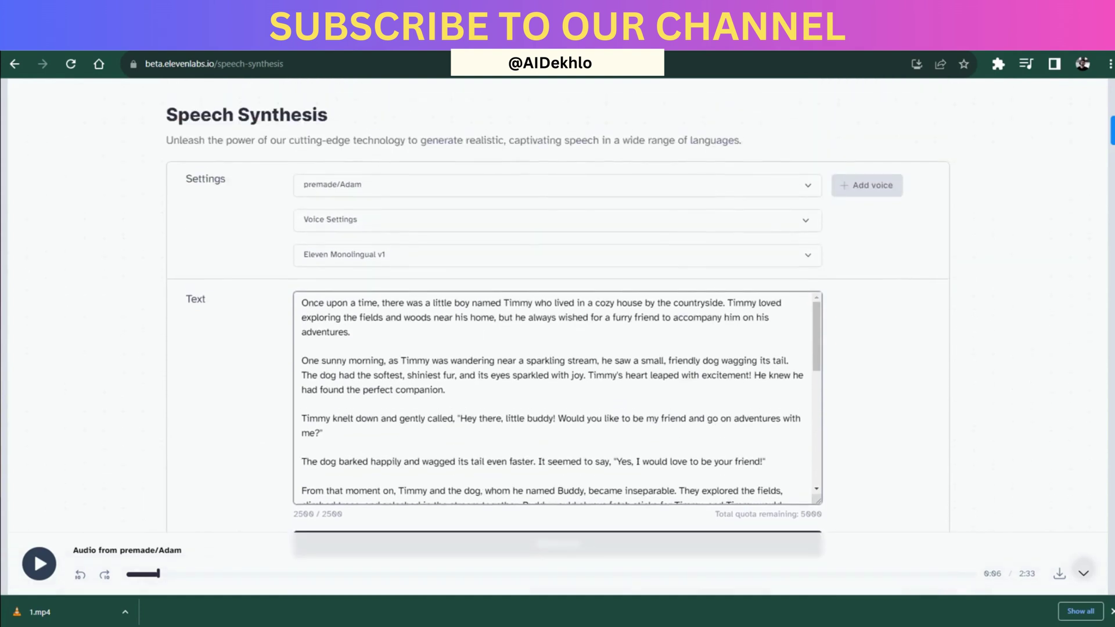
Look through the premade voices available for the speech and leave the voice list without choosing another.
{"action": "left_click", "coordinate": [557, 257]}
{"action": "scroll", "coordinate": [554, 343], "scroll_direction": "down", "scroll_amount": 2}
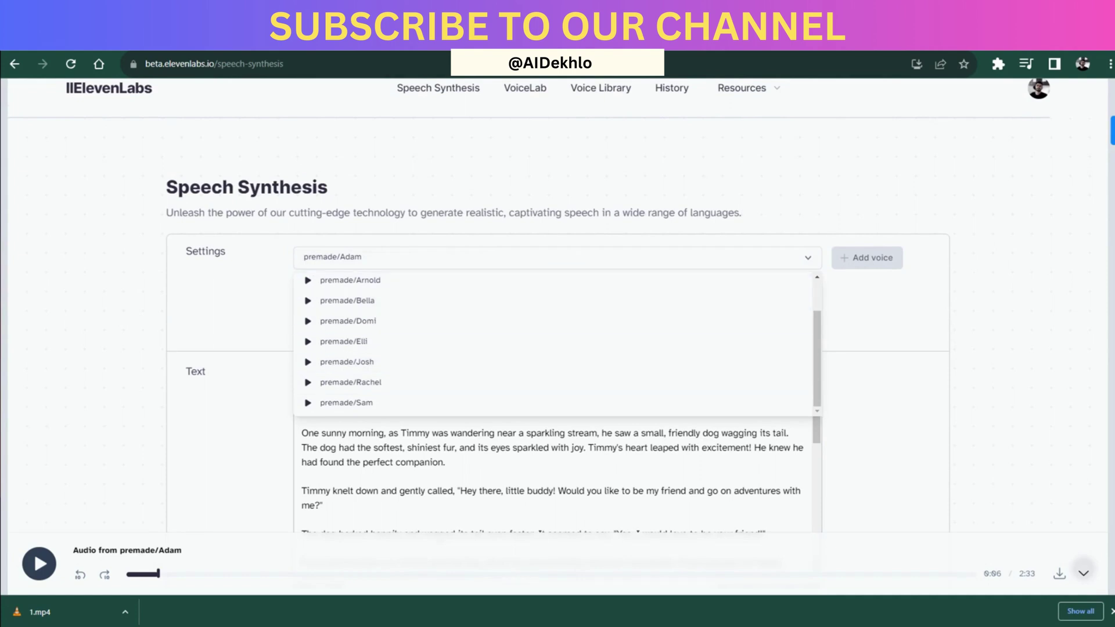
{"action": "key", "text": "Escape"}
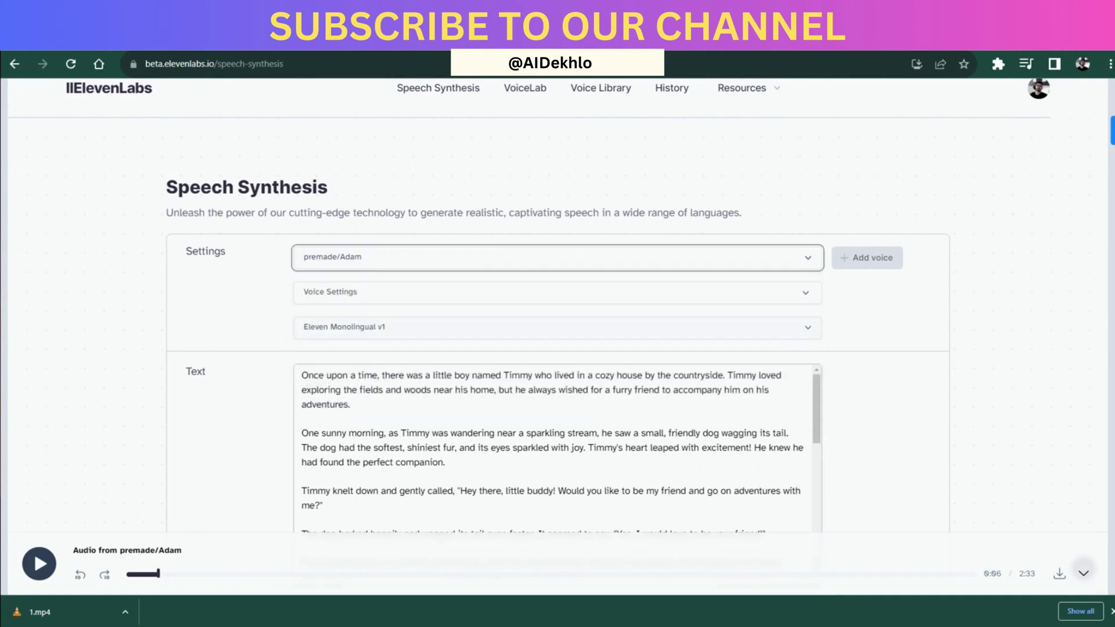
Generate the story narration with the premade/Adam voice and save it as the MP3 file synthesized_audio in Downloads.
{"action": "scroll", "coordinate": [557, 325], "scroll_direction": "down", "scroll_amount": 1}
{"action": "scroll", "coordinate": [557, 326], "scroll_direction": "down", "scroll_amount": 3}
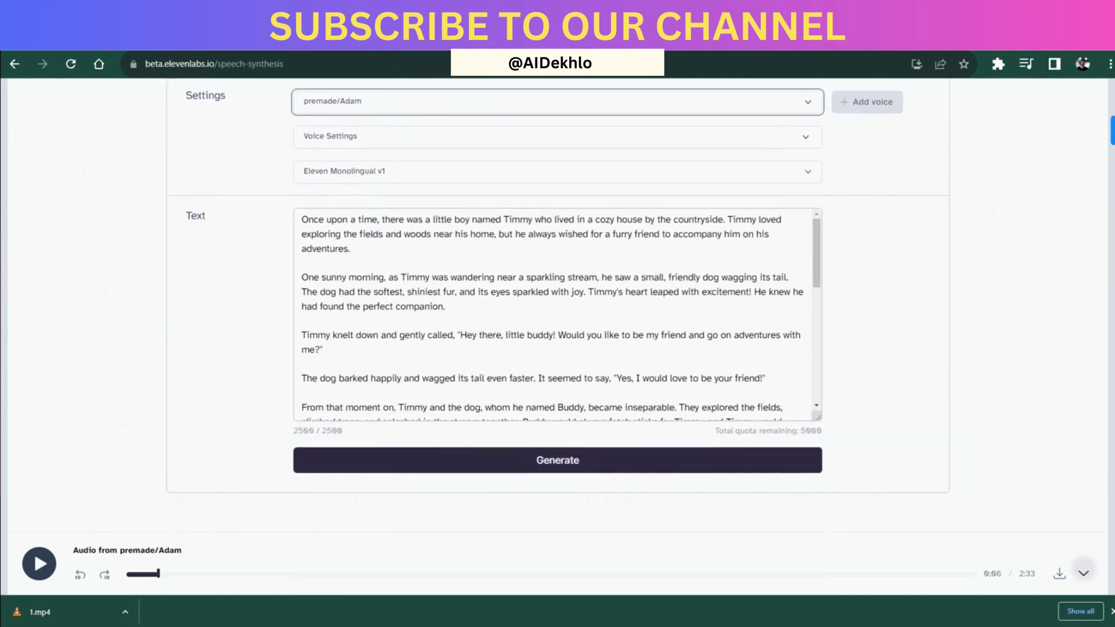
{"action": "left_click", "coordinate": [557, 382]}
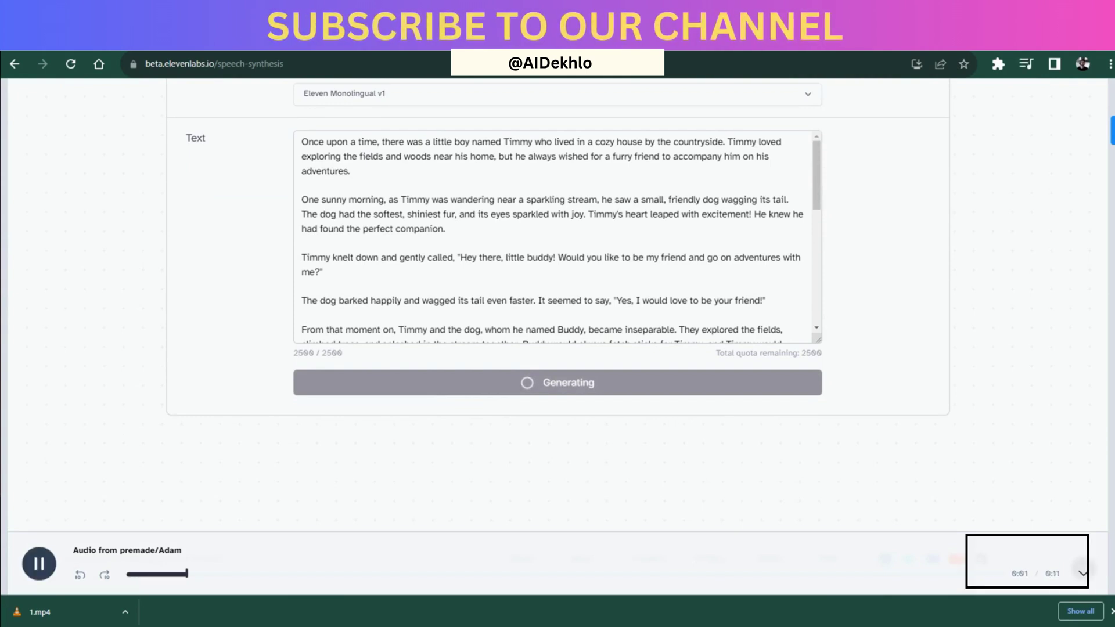
{"action": "key", "text": "space"}
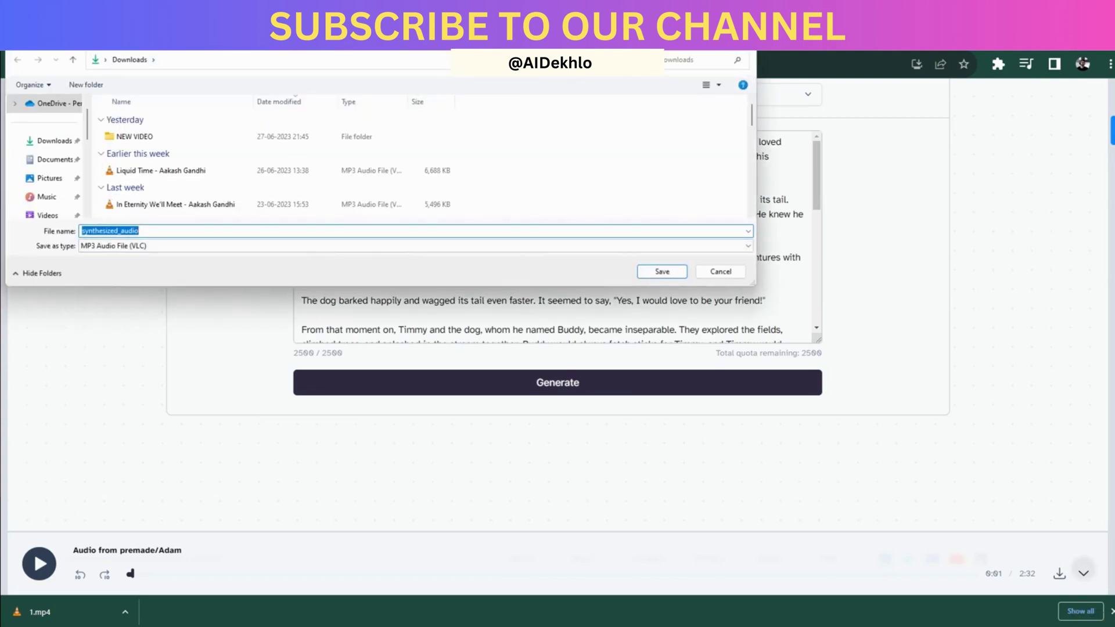
{"action": "key", "text": "Return"}
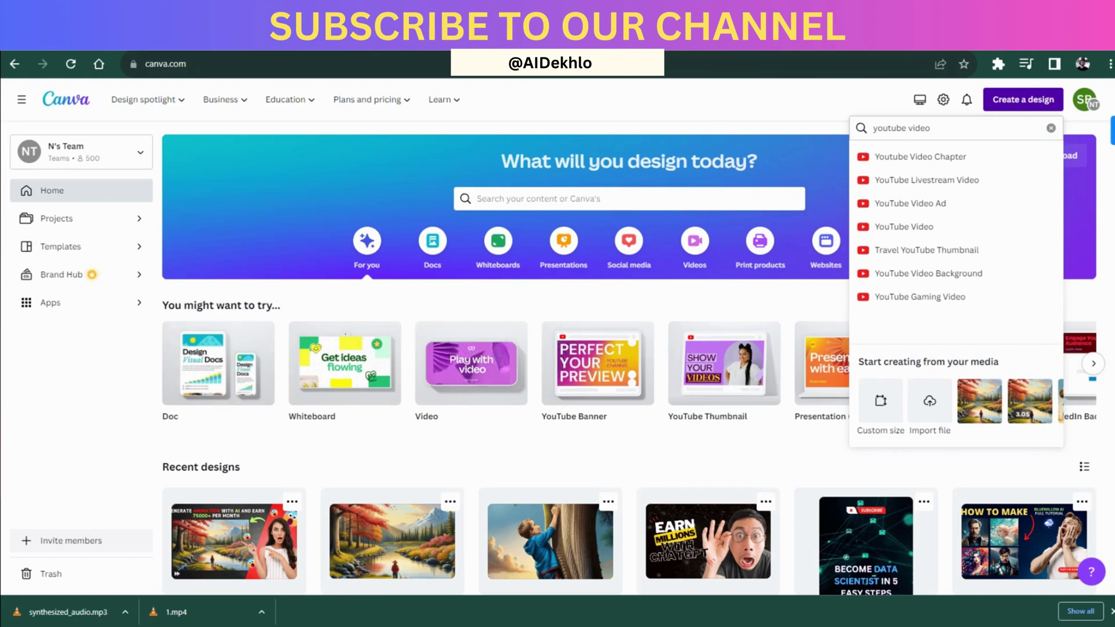
In Canva, search the design types for "youtube video" and create a blank YouTube Video design.
{"action": "key", "text": "Escape"}
{"action": "left_click", "coordinate": [1023, 100]}
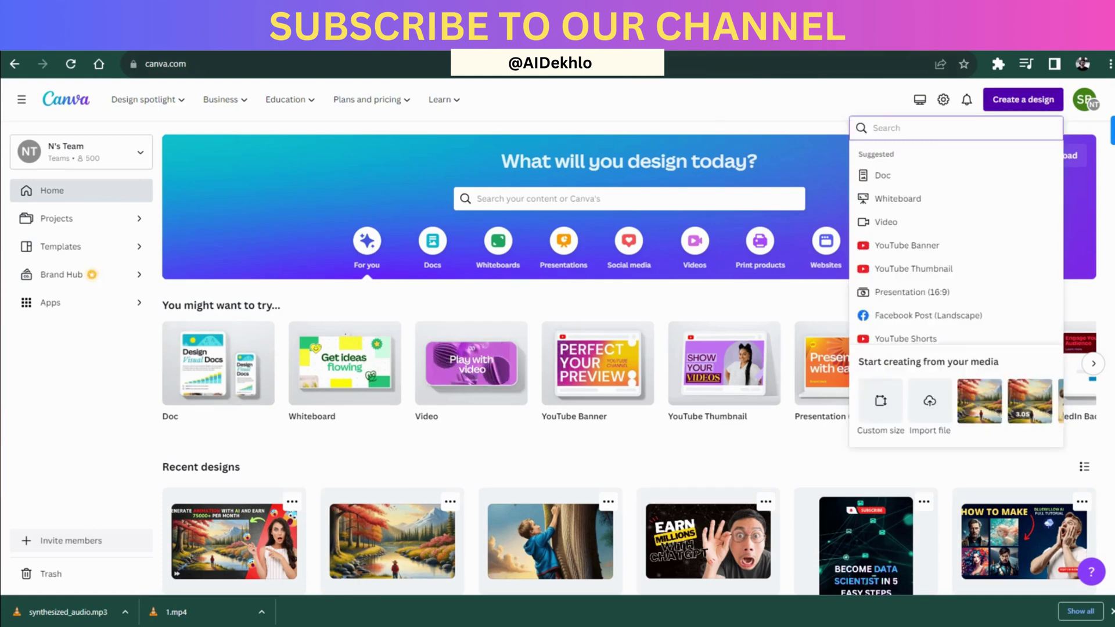
{"action": "type", "text": "you"}
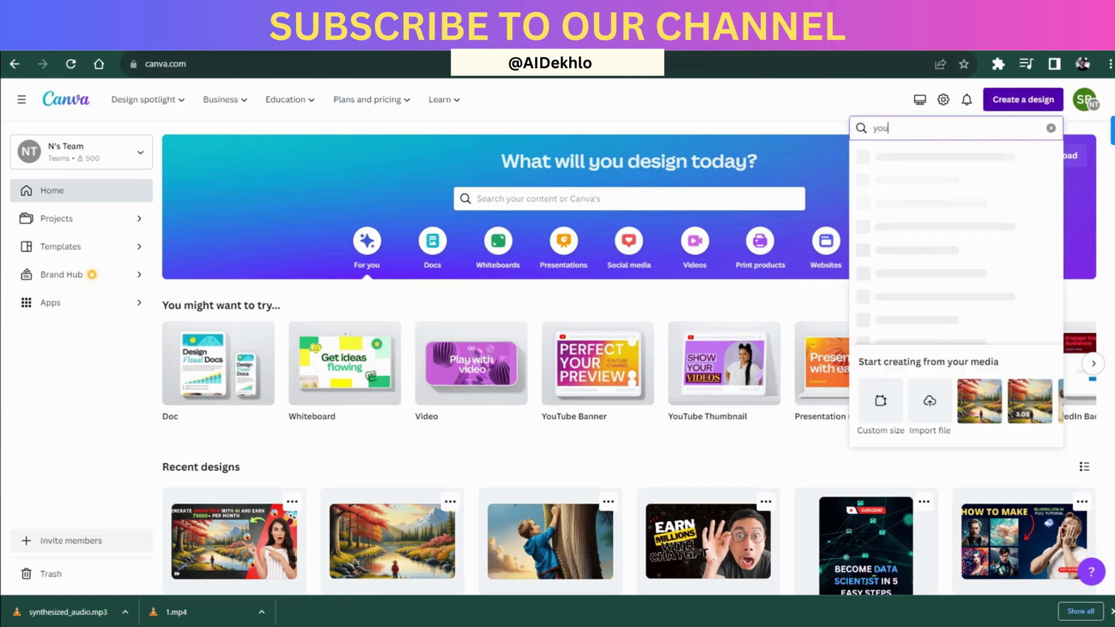
{"action": "type", "text": "tube v"}
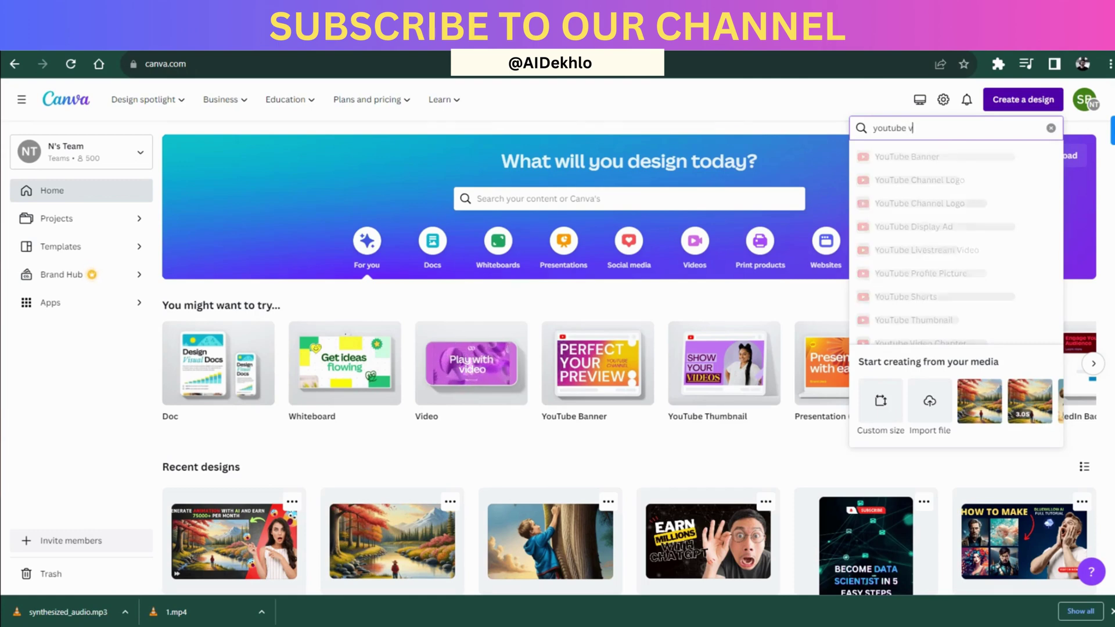
{"action": "type", "text": "ideo"}
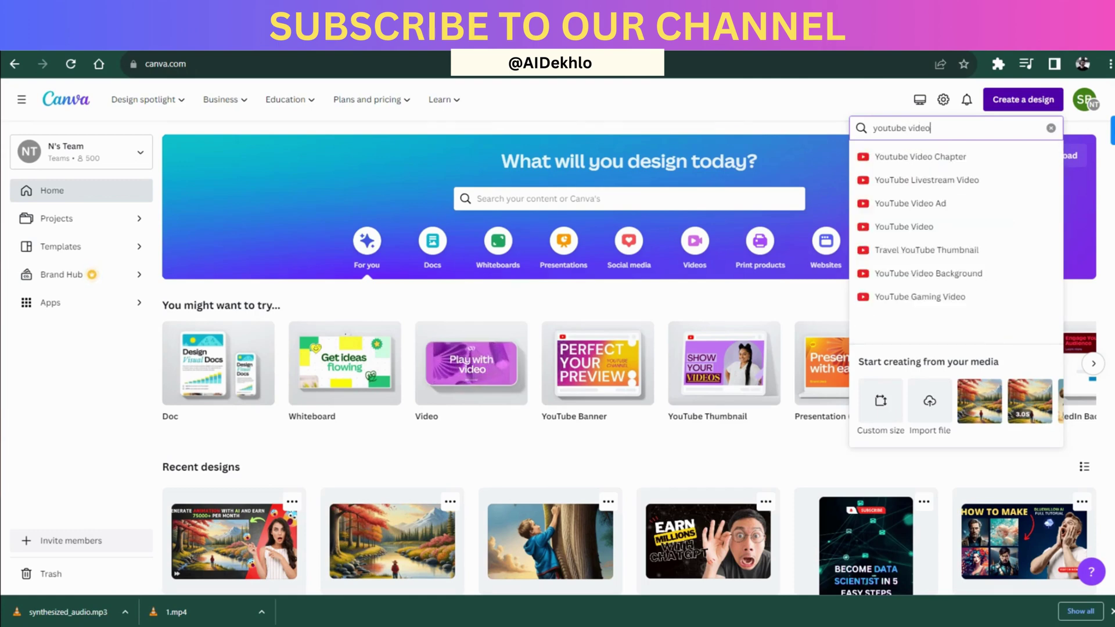
{"action": "key", "text": "Return"}
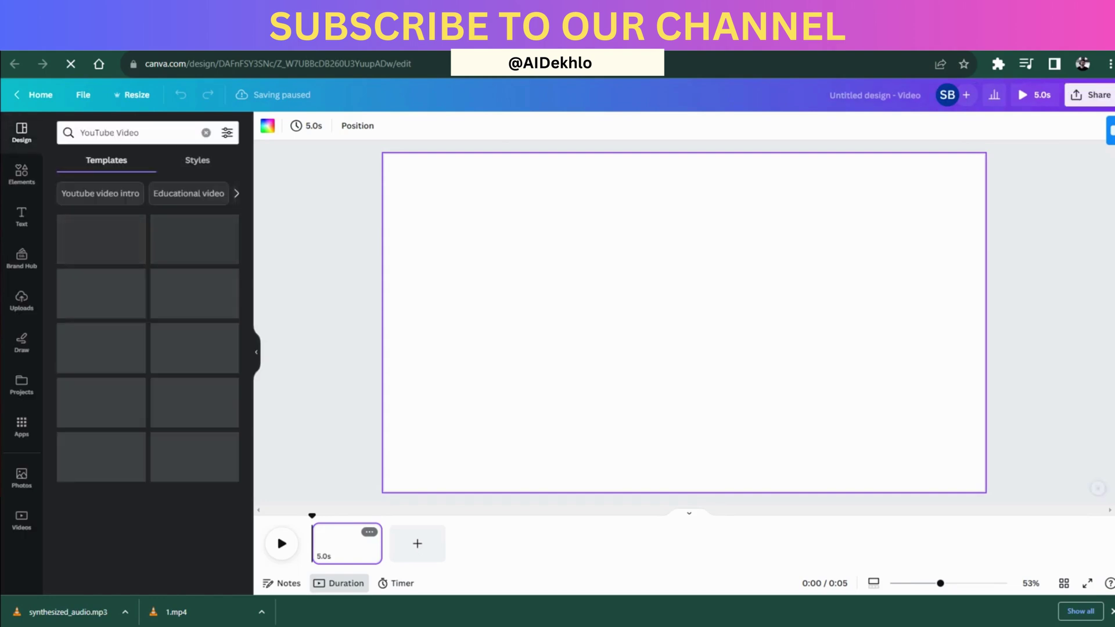
In File Explorer, select synthesized_audio and videos 1 to 6 in the NEW VIDEO videos folder, and return to Canva.
{"action": "key", "text": "alt+Tab"}
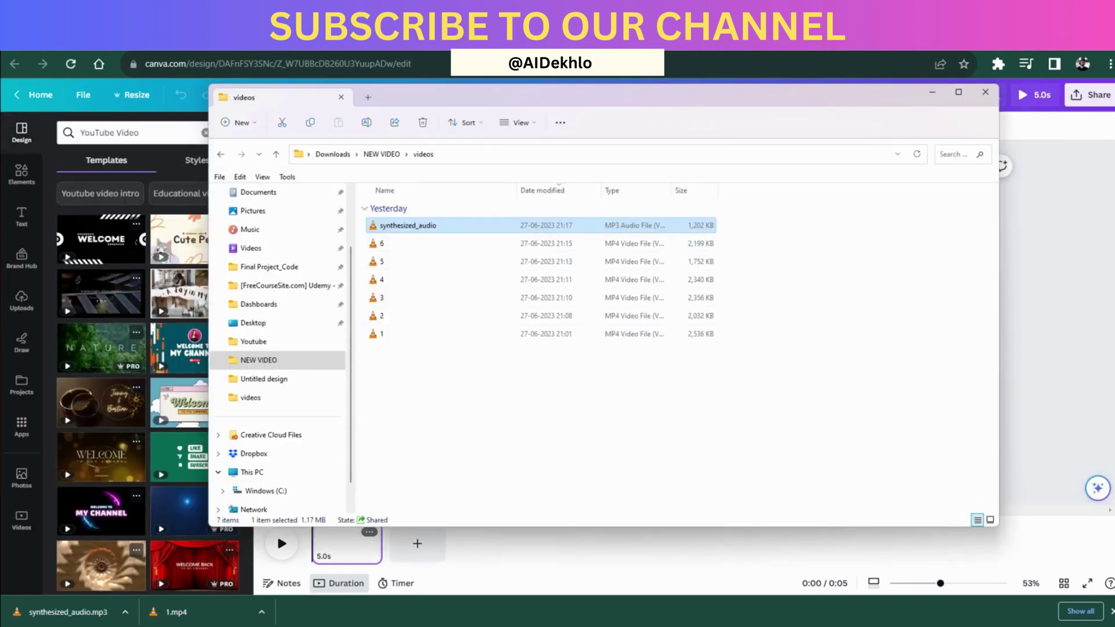
{"action": "left_click_drag", "start_coordinate": [415, 377], "coordinate": [398, 220]}
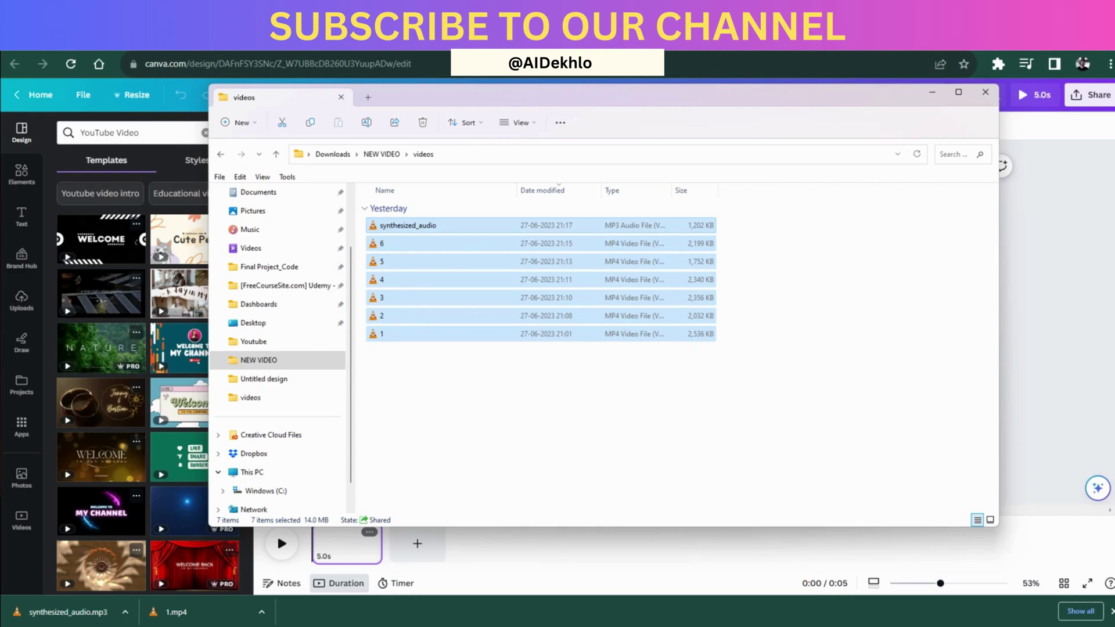
{"action": "key", "text": "alt+Tab"}
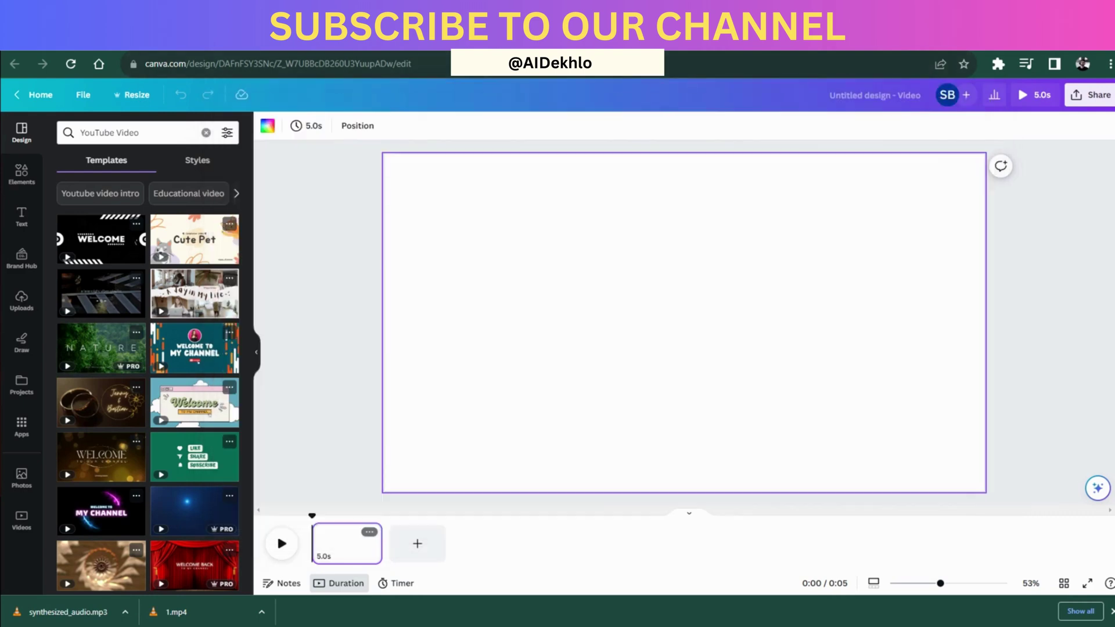
Add the uploaded autumn river clip to the blank first page and set it as the page's video background.
{"action": "left_click", "coordinate": [21, 301]}
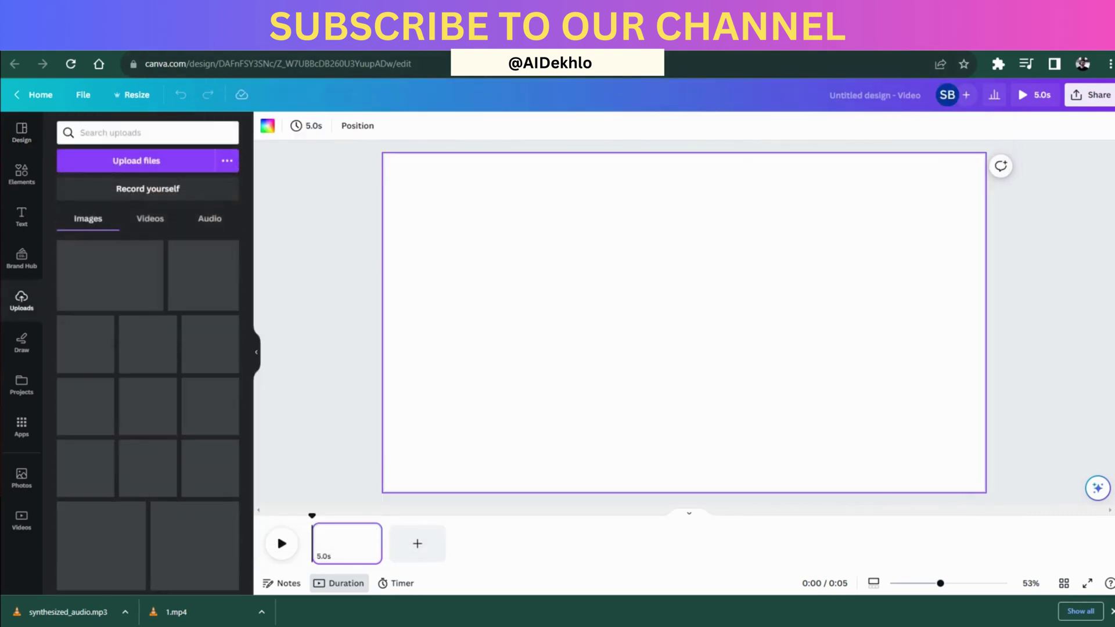
{"action": "left_click", "coordinate": [150, 218]}
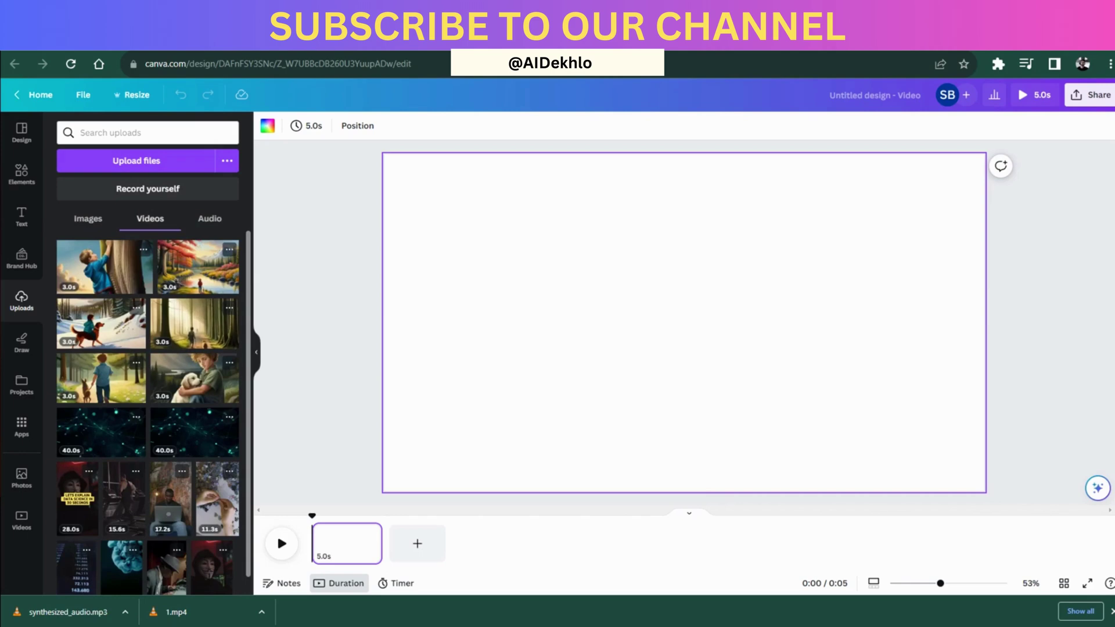
{"action": "left_click", "coordinate": [209, 219]}
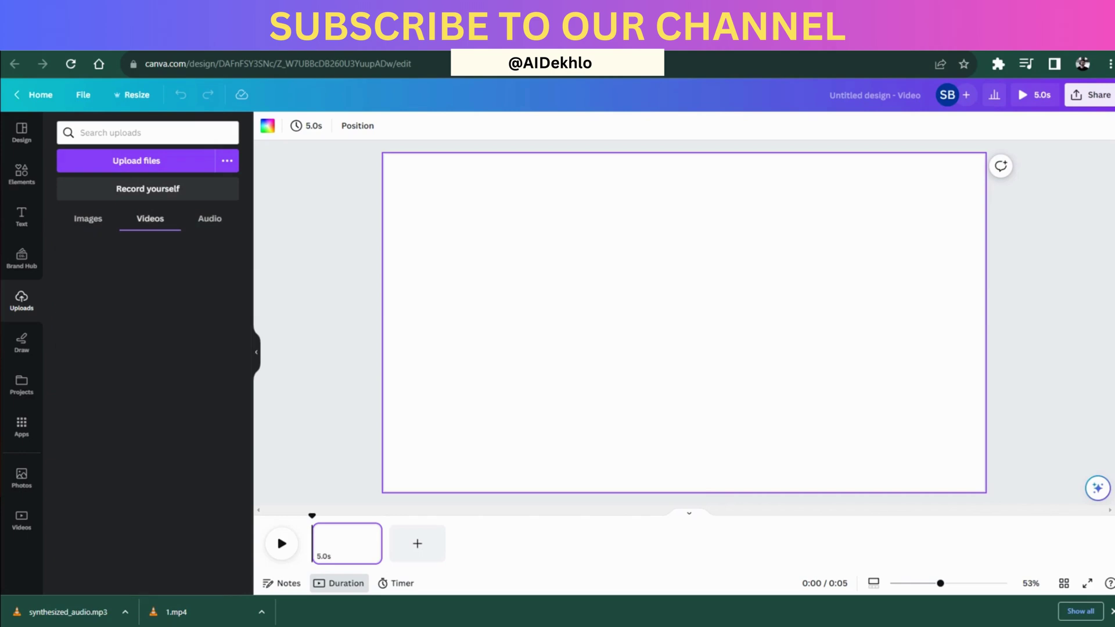
{"action": "left_click", "coordinate": [150, 219]}
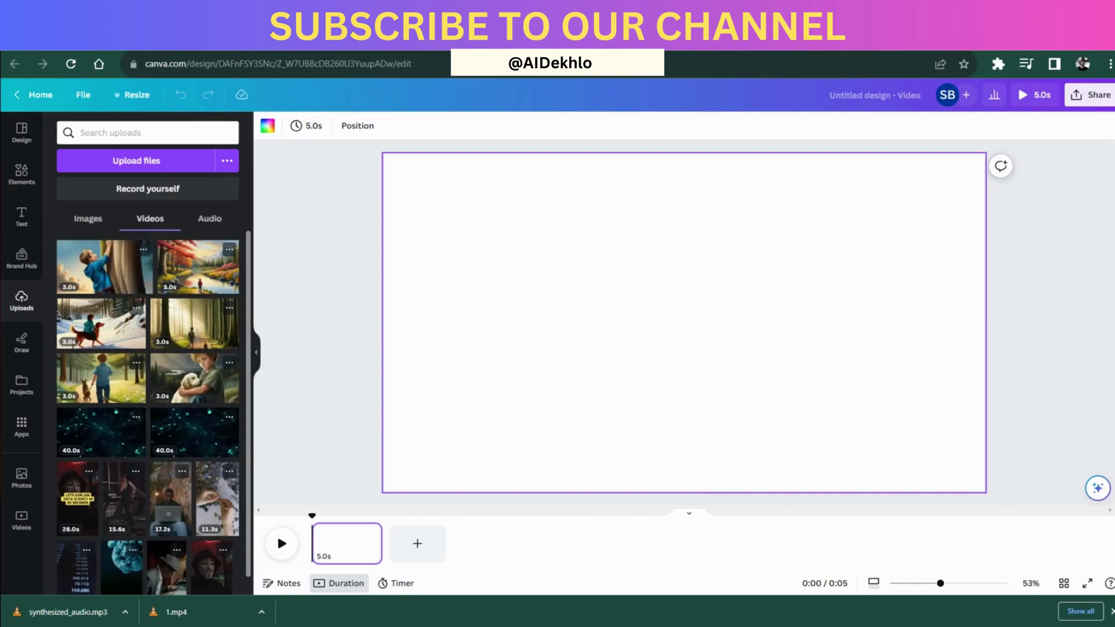
{"action": "left_click", "coordinate": [198, 267]}
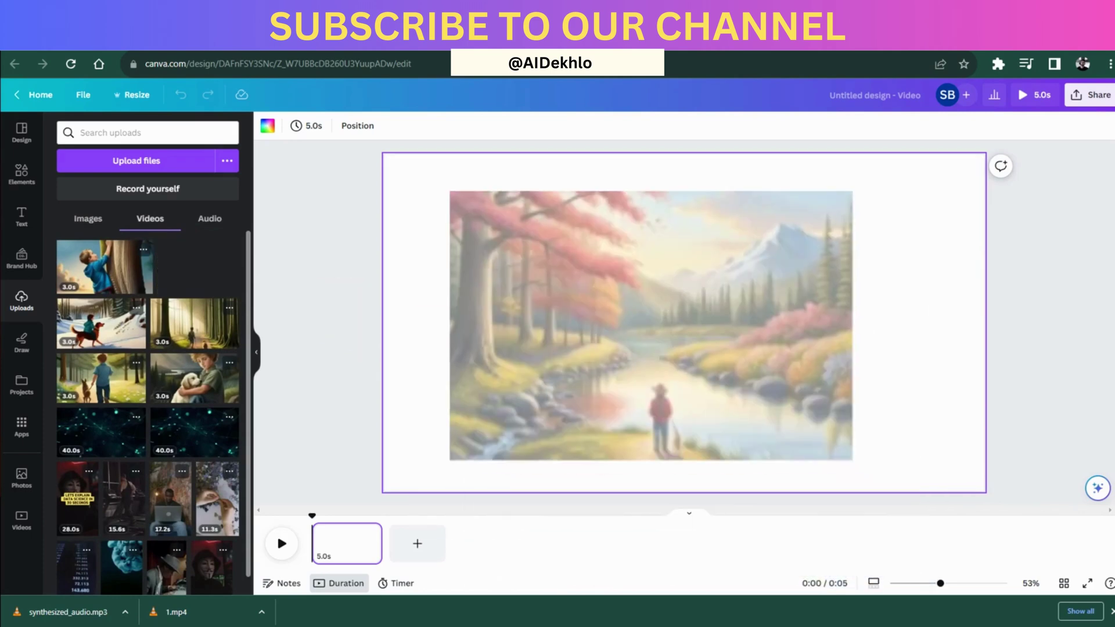
{"action": "right_click", "coordinate": [583, 317]}
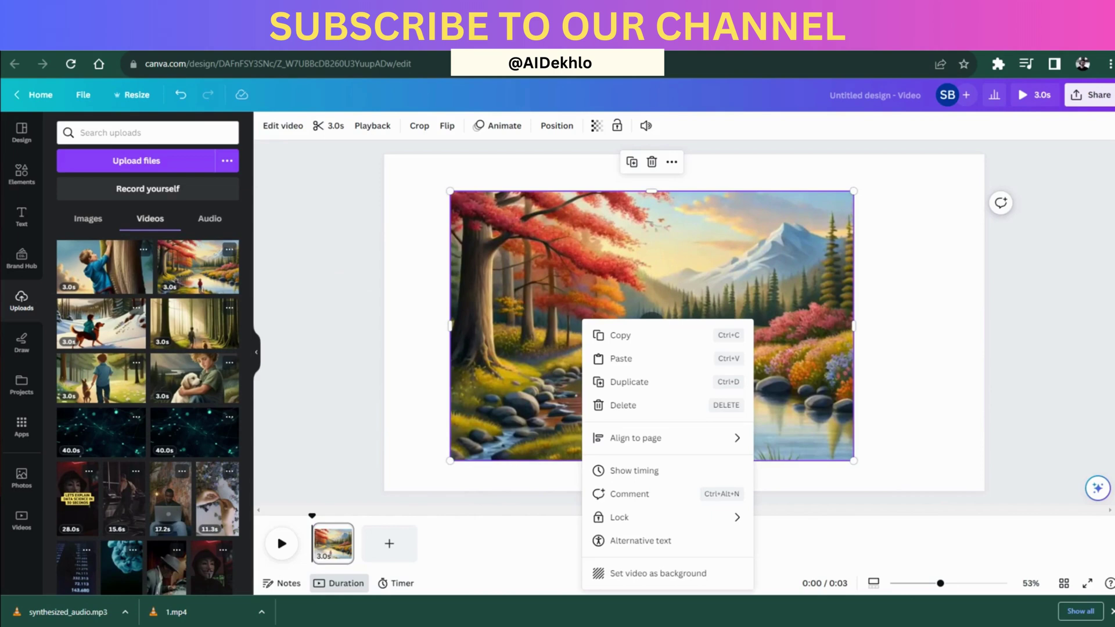
{"action": "left_click", "coordinate": [650, 573]}
Add the uploaded synthesized_audio.mp3 narration to the timeline beneath the first page.
{"action": "left_click", "coordinate": [209, 218]}
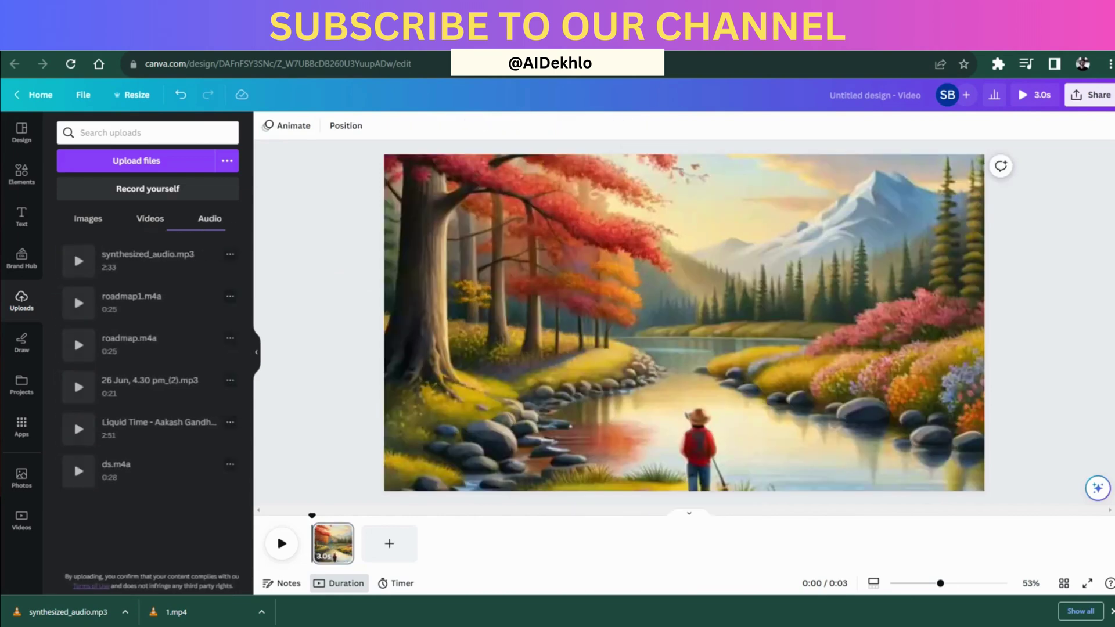
{"action": "left_click_drag", "start_coordinate": [148, 261], "coordinate": [216, 343]}
{"action": "left_click_drag", "start_coordinate": [135, 347], "coordinate": [334, 555]}
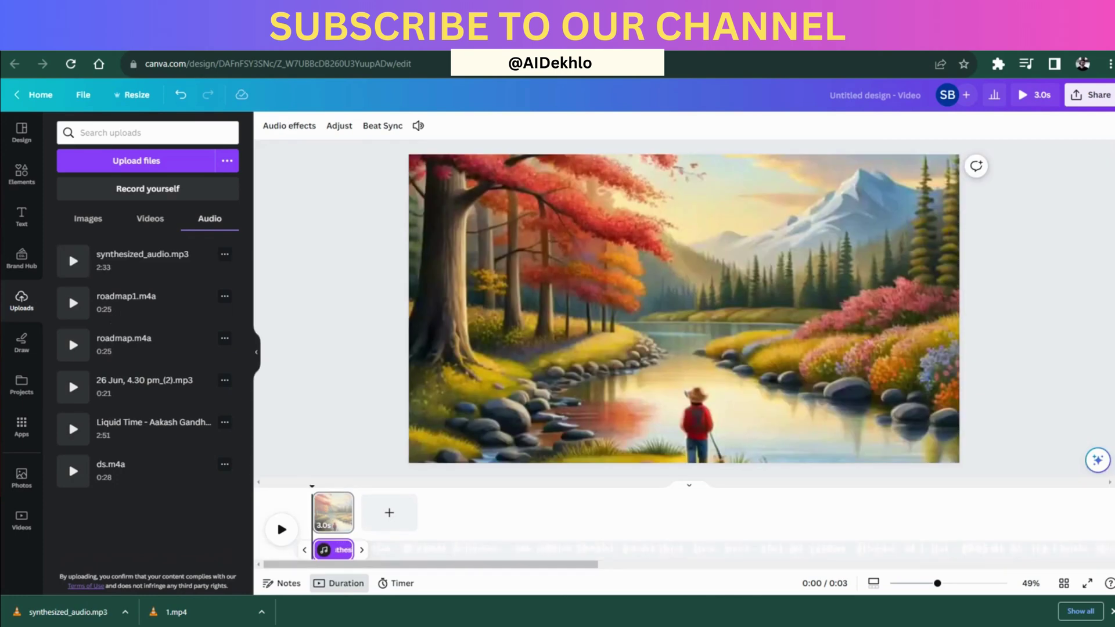
Add two pages to the timeline and fill them with the autumn river clip and the clip of the boy and dog on the forest path.
{"action": "left_click", "coordinate": [389, 512]}
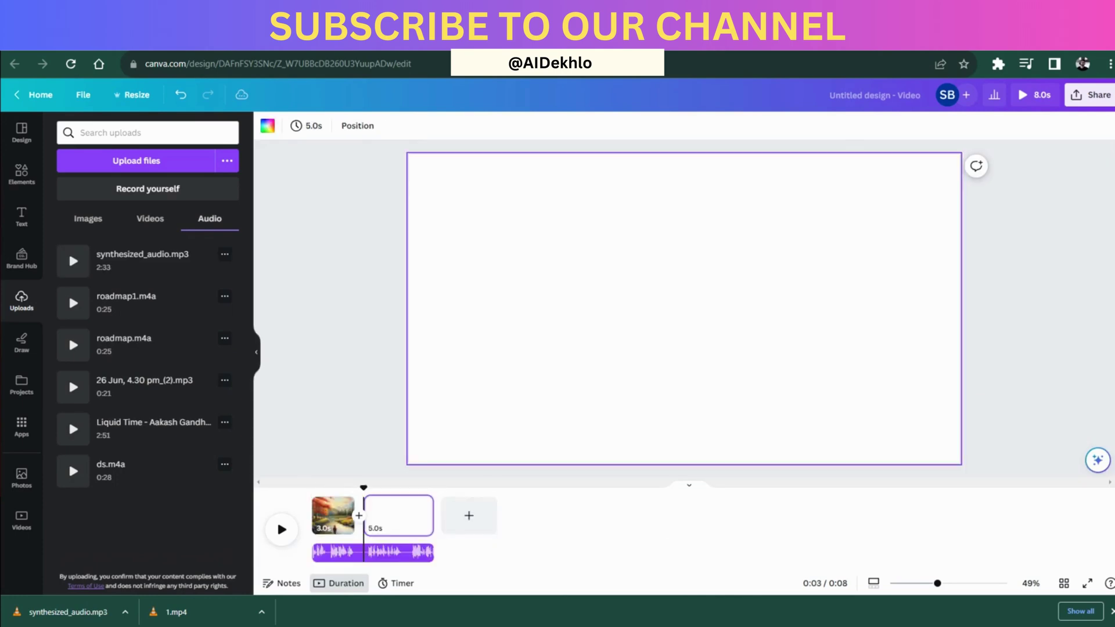
{"action": "left_click", "coordinate": [468, 515]}
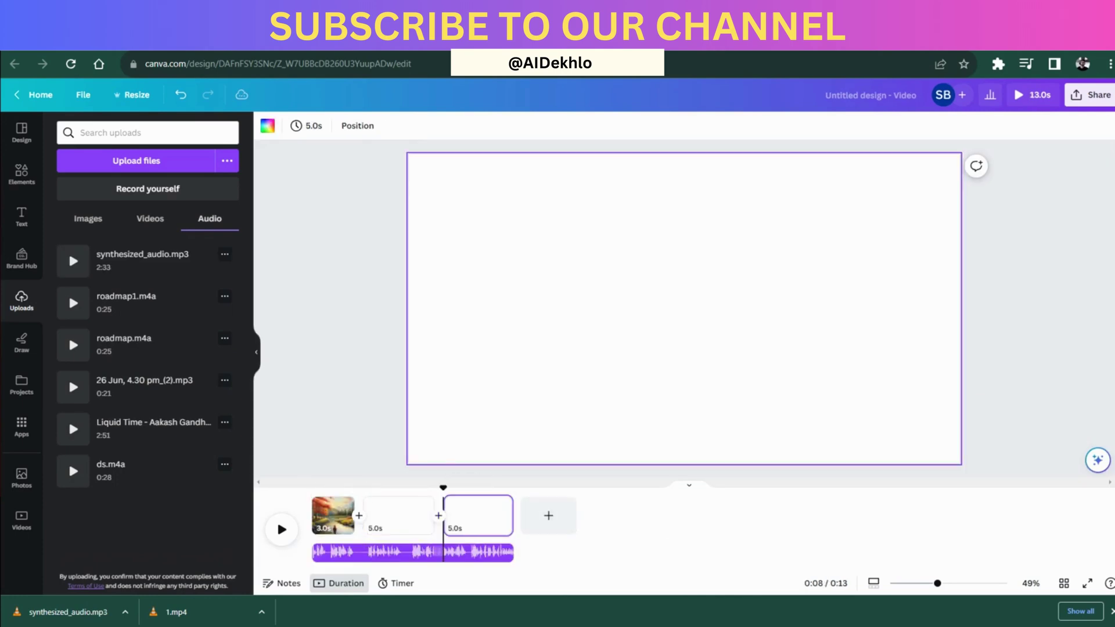
{"action": "left_click", "coordinate": [150, 218]}
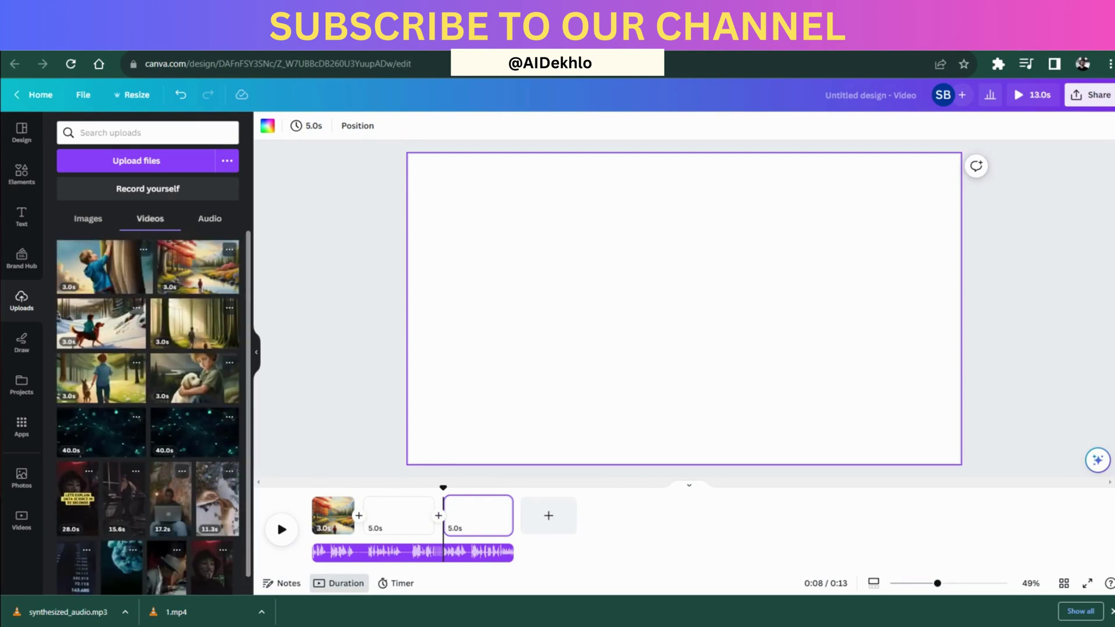
{"action": "left_click_drag", "start_coordinate": [199, 268], "coordinate": [407, 520]}
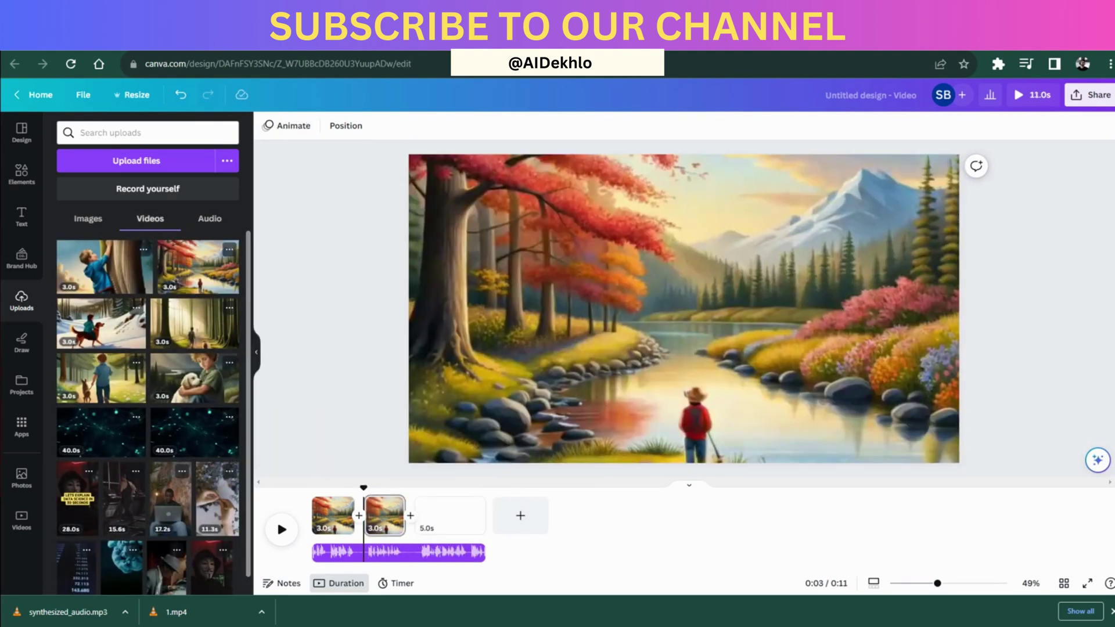
{"action": "left_click_drag", "start_coordinate": [194, 324], "coordinate": [436, 514]}
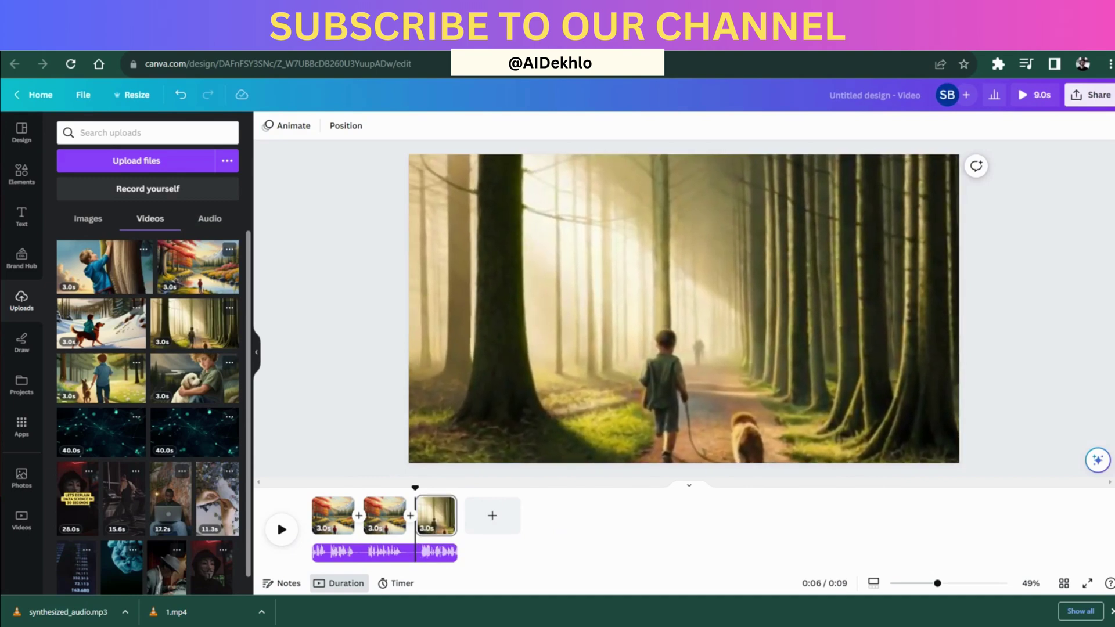
Play intro part.mp4 in VLC media player from the beginning to the snow scene at 00:13, and close the player.
{"action": "left_click", "coordinate": [438, 552]}
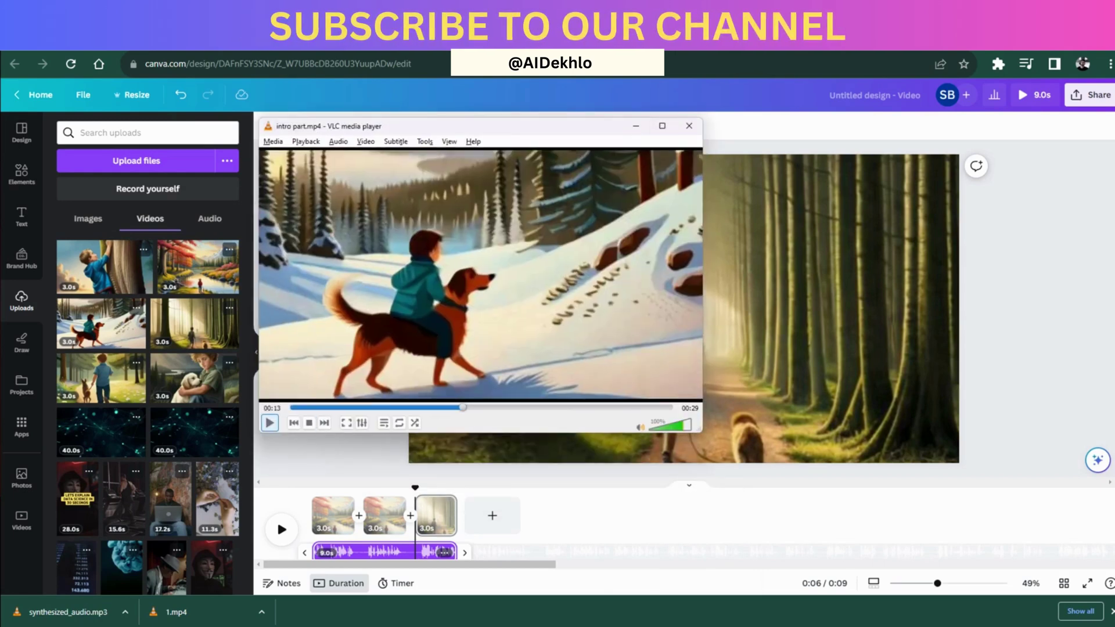
{"action": "left_click_drag", "start_coordinate": [463, 407], "coordinate": [407, 408]}
{"action": "left_click", "coordinate": [293, 408]}
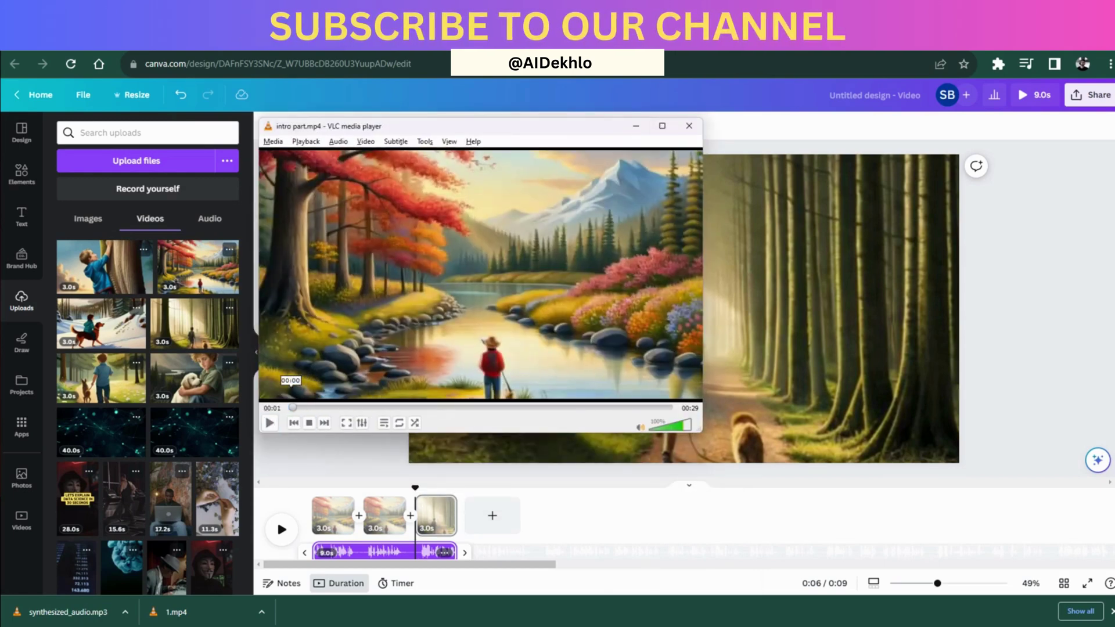
{"action": "left_click", "coordinate": [270, 423]}
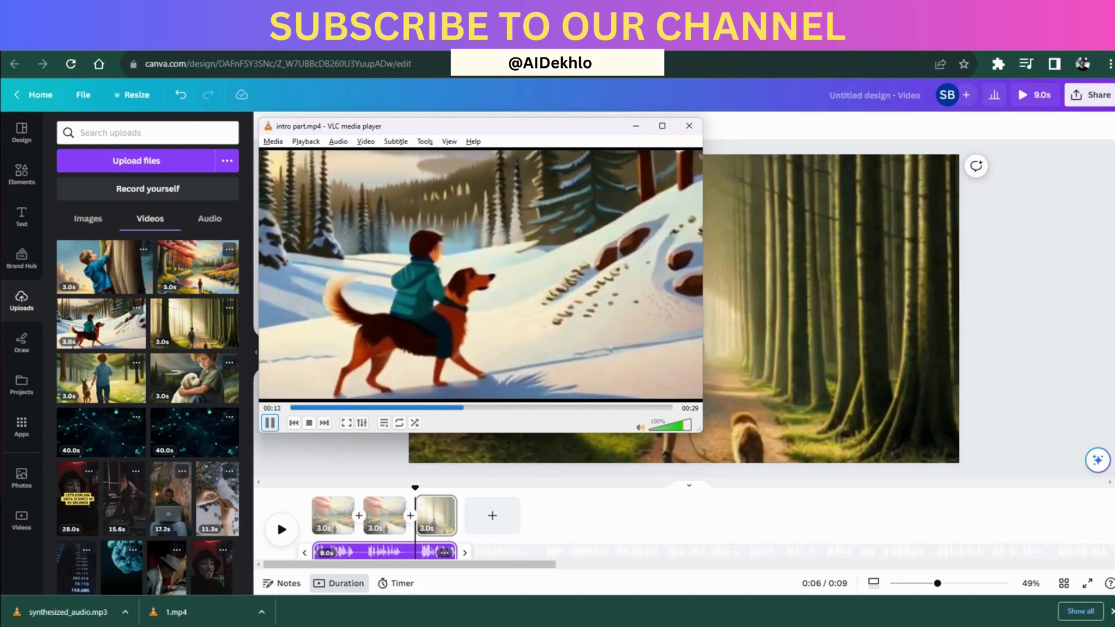
{"action": "key", "text": "space"}
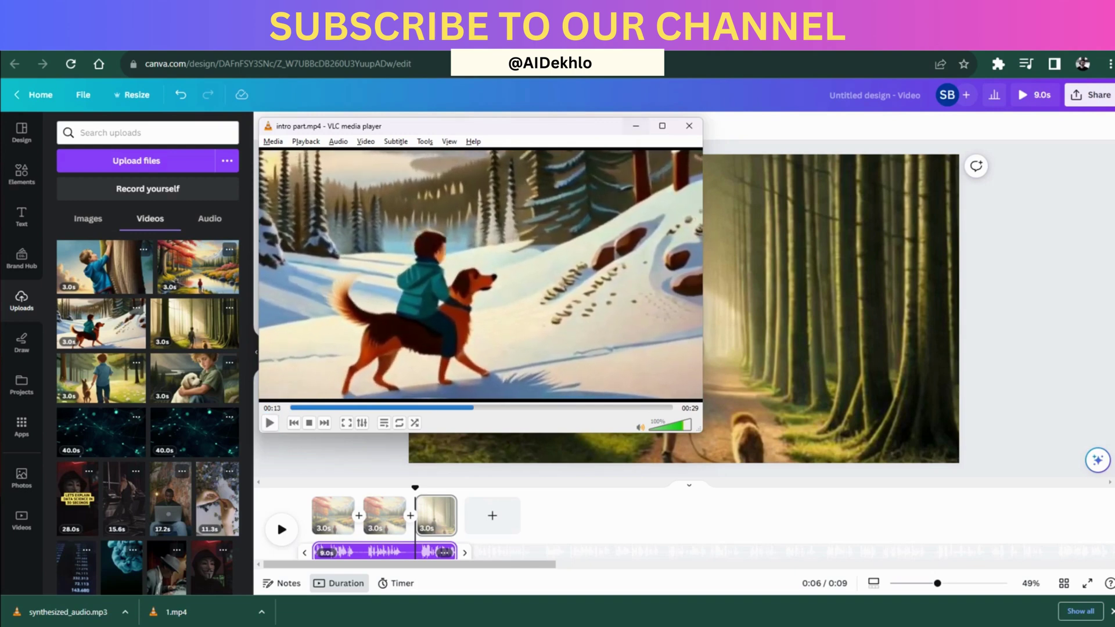
{"action": "key", "text": "alt+F4"}
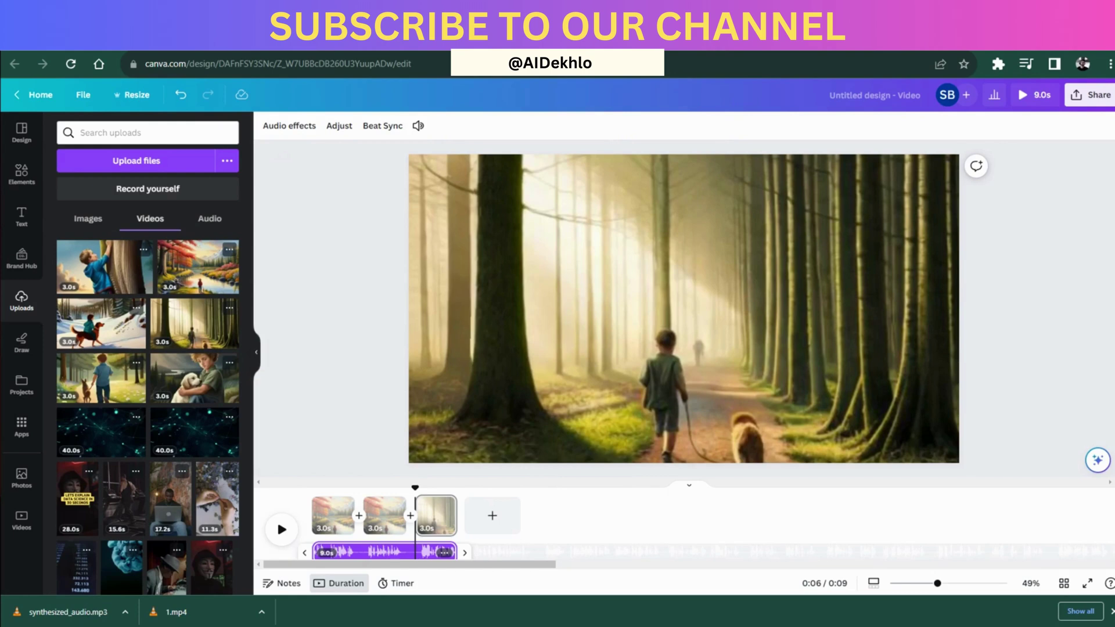